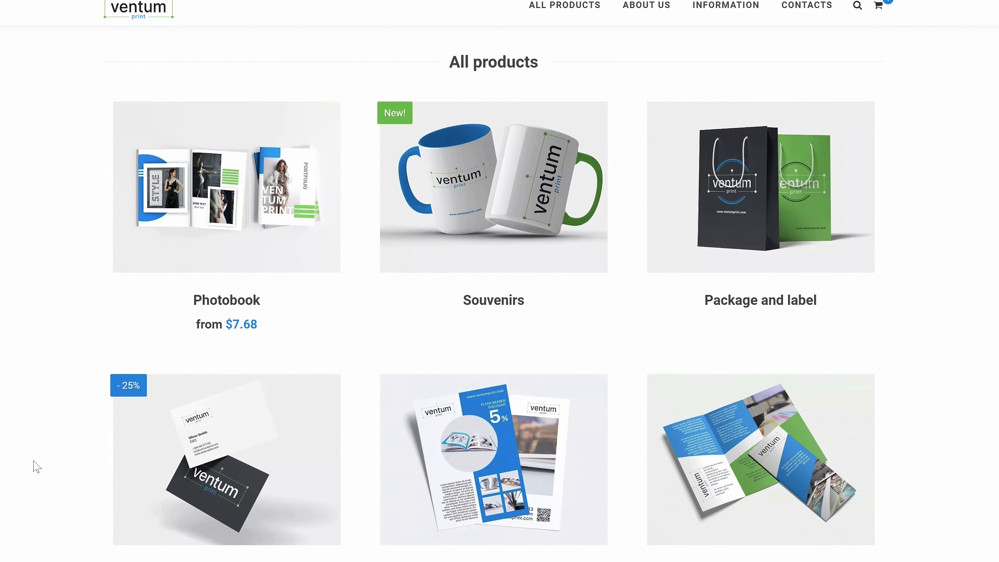
Open the business cards product and start an order with the Layout Constructor.
click(255, 351)
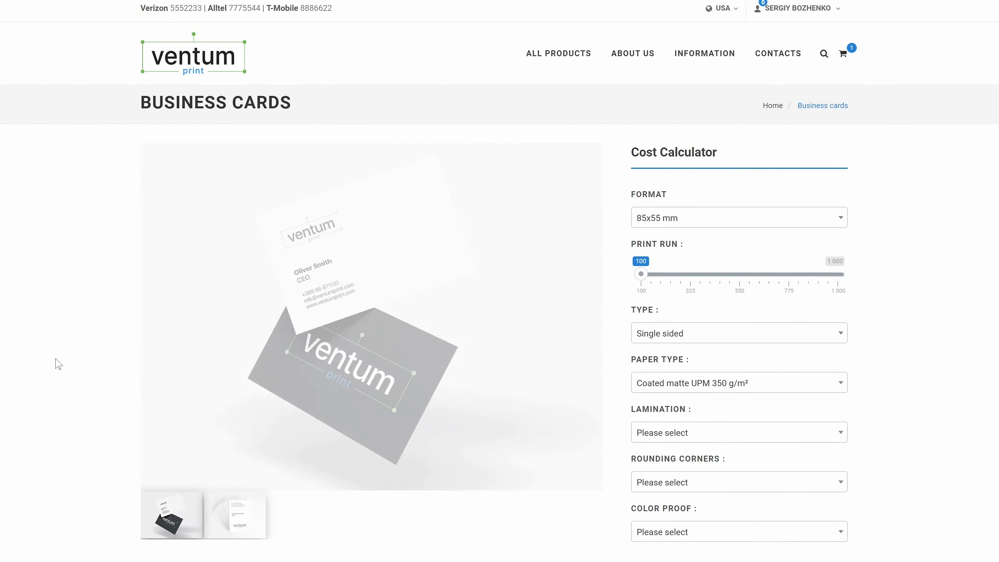
scroll(72, 353, down, 8)
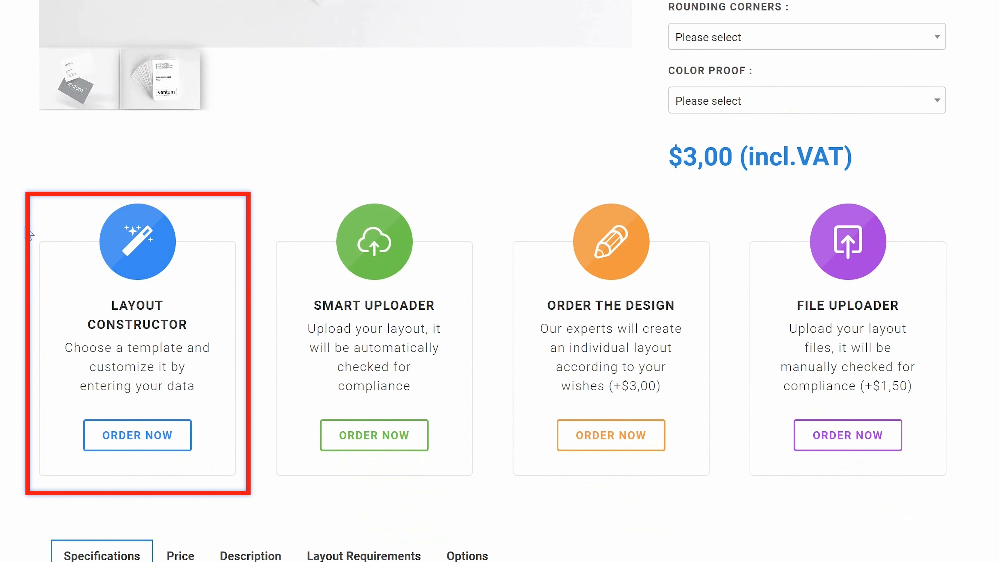
click(126, 437)
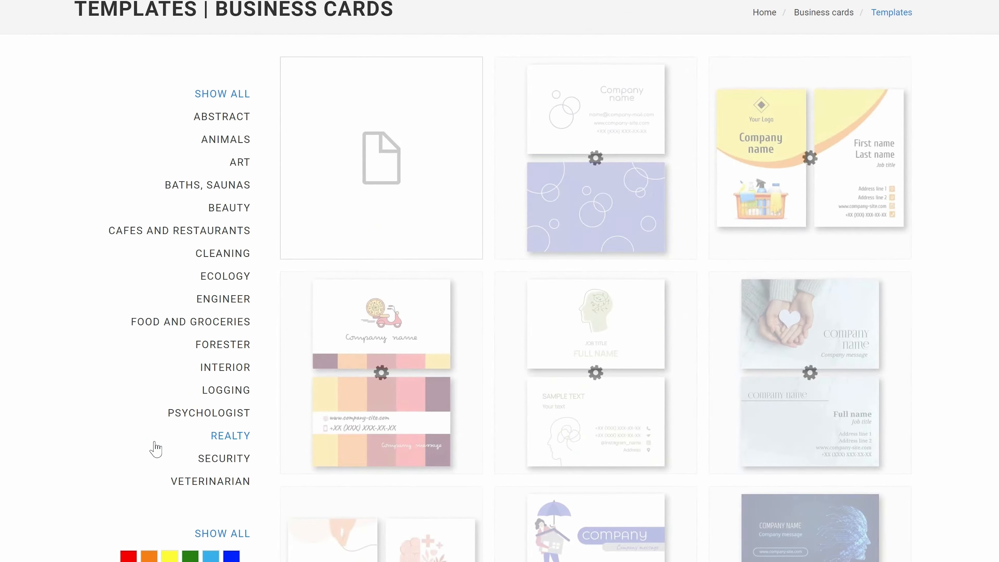
Browse the business card templates and open the yellow template with the cleaning supplies basket.
scroll(127, 393, down, 15)
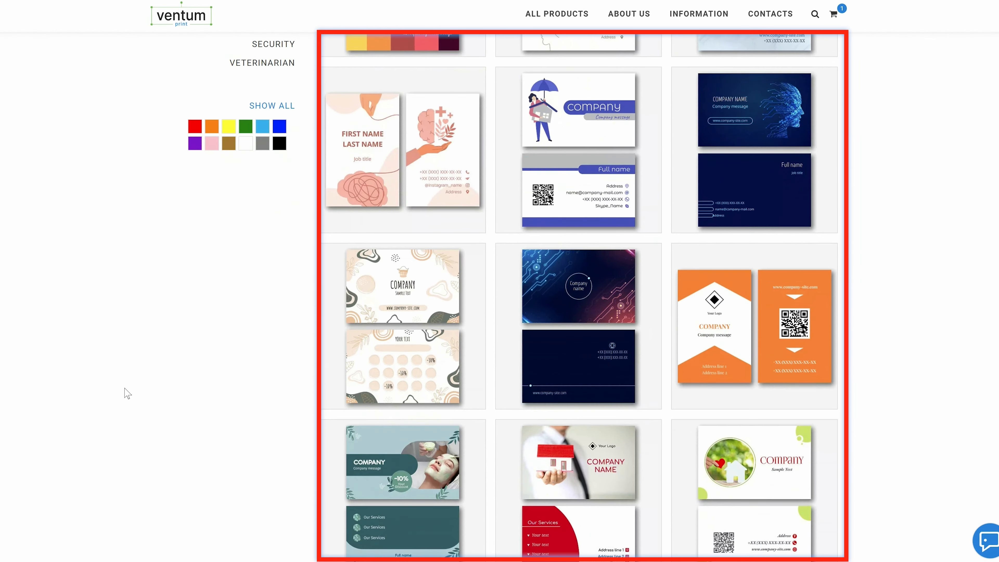
scroll(127, 393, up, 5)
scroll(127, 393, up, 8)
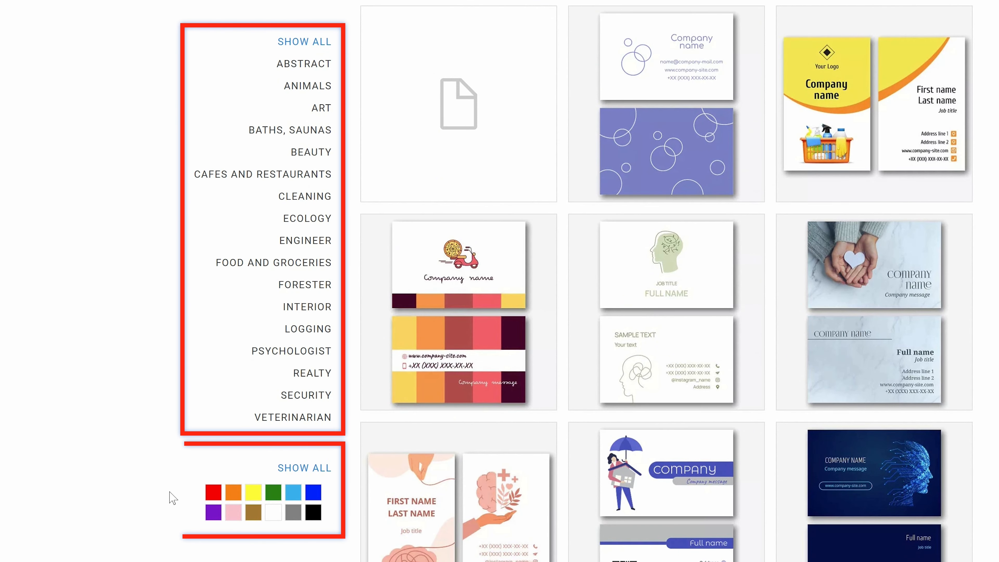
click(451, 132)
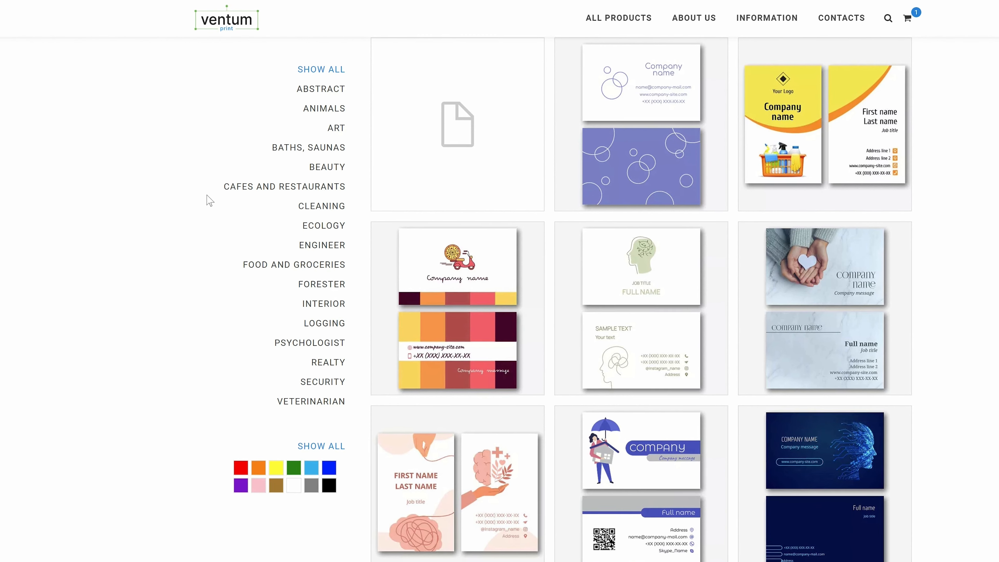
click(778, 171)
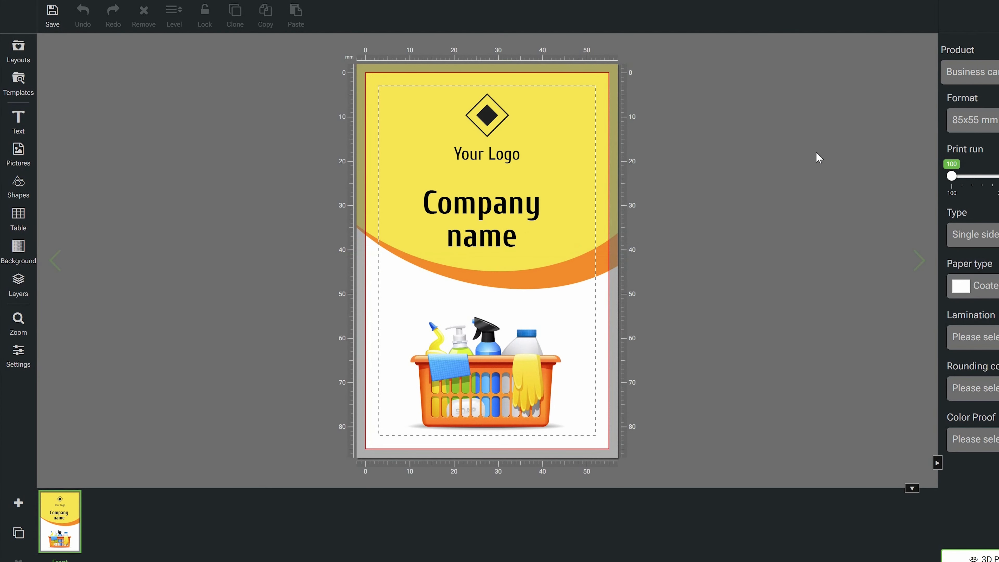
Replace the "Company name" text on the card front with "My company".
click(477, 370)
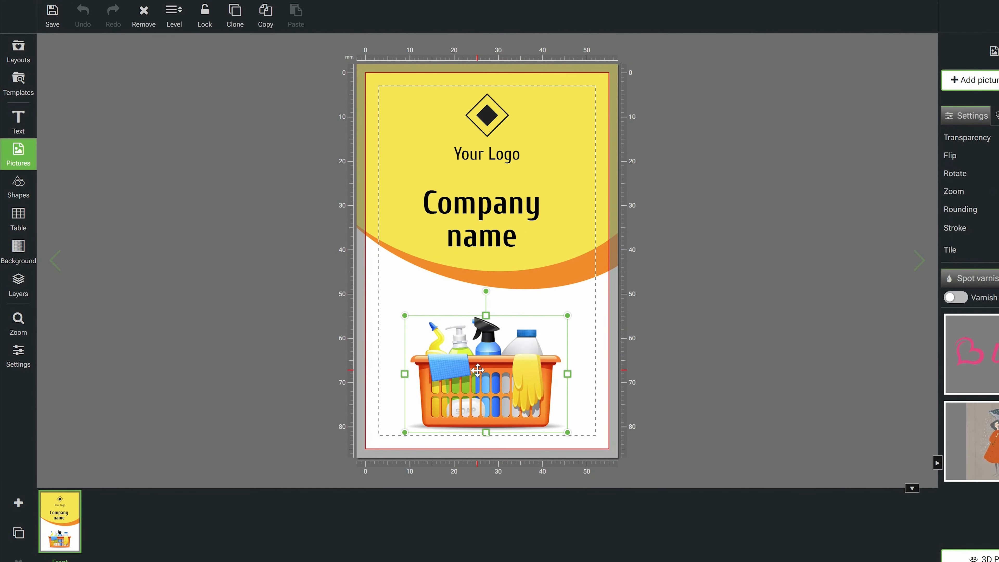
click(485, 203)
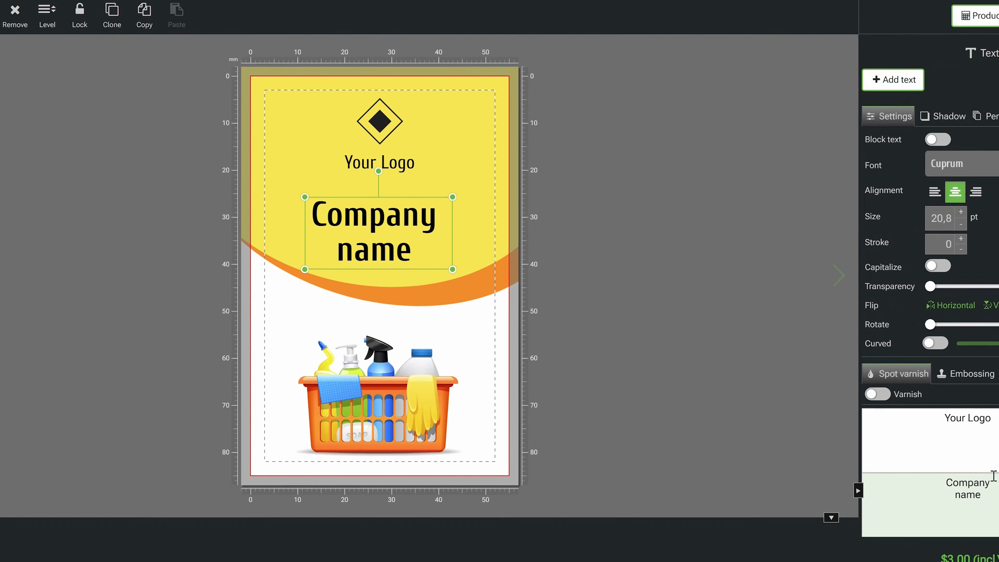
drag(935, 516, 842, 526)
text(My comp)
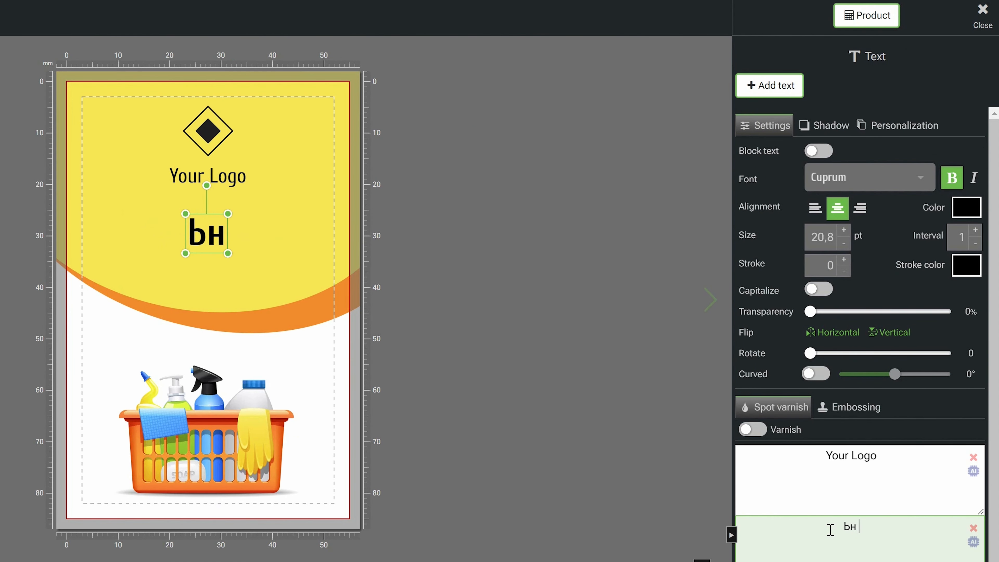
text(any)
click(116, 221)
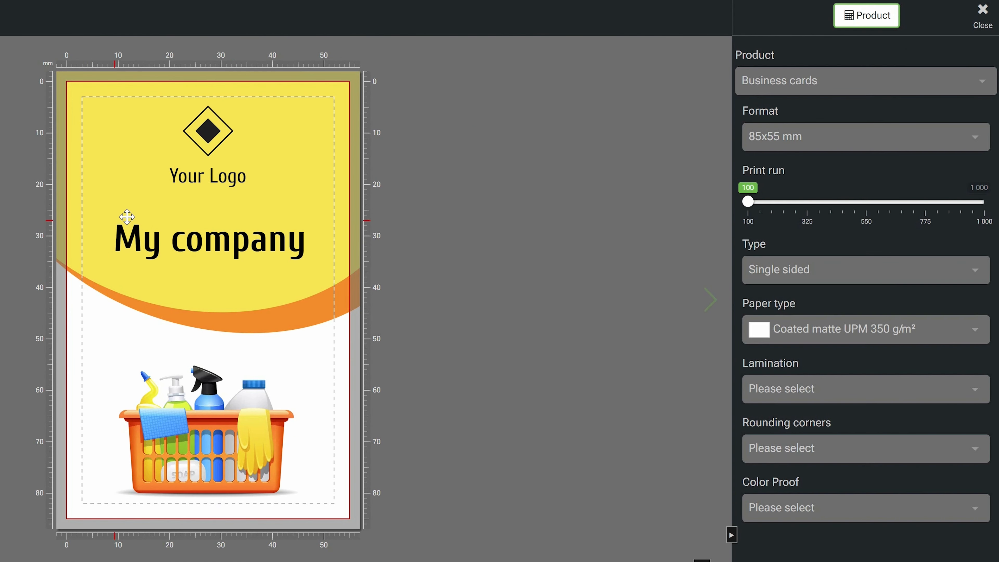
Recolor the diamond logo red.
click(209, 134)
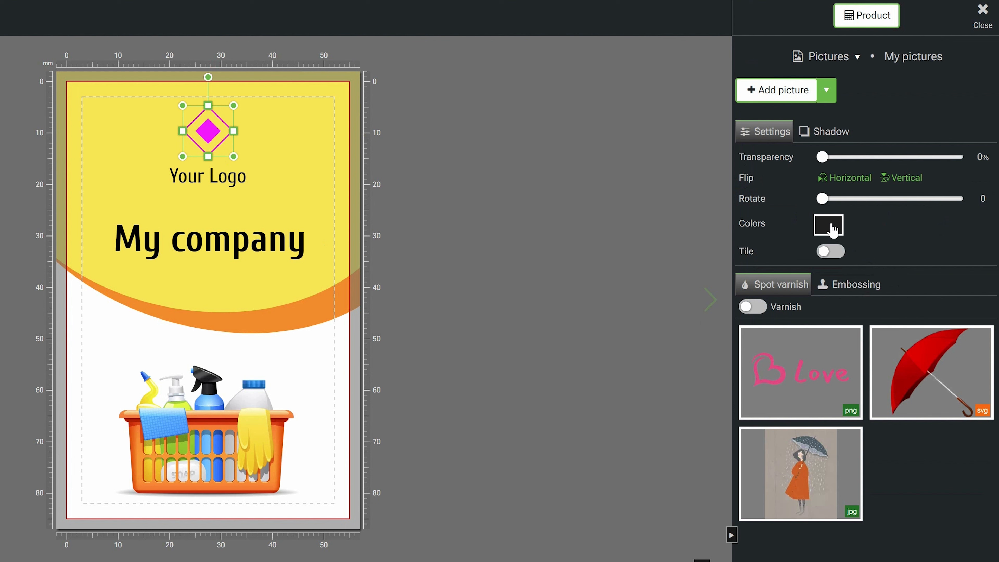
click(830, 227)
click(826, 378)
Change the color of the "My company" text to dark green #417505.
click(257, 244)
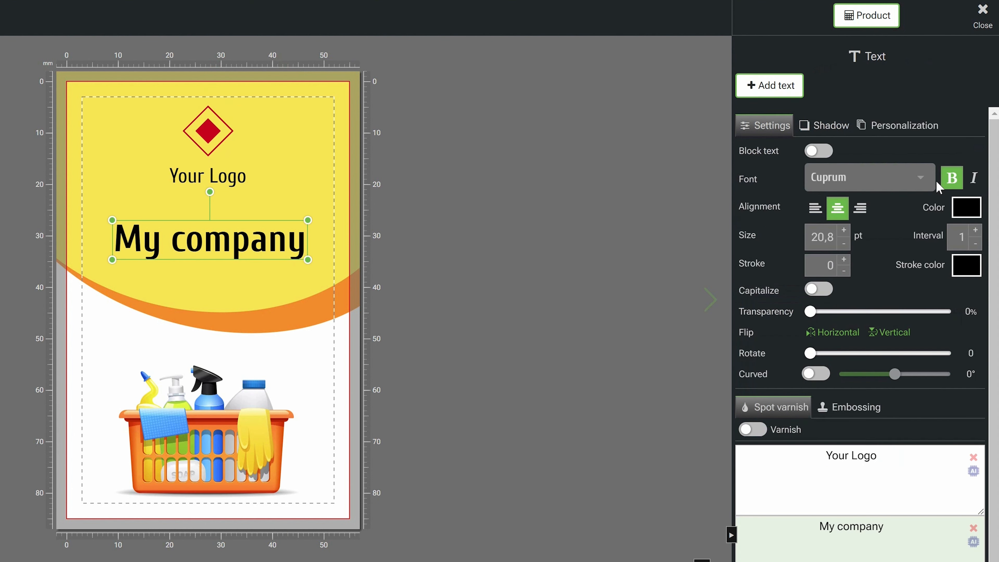
click(966, 209)
click(912, 363)
click(927, 362)
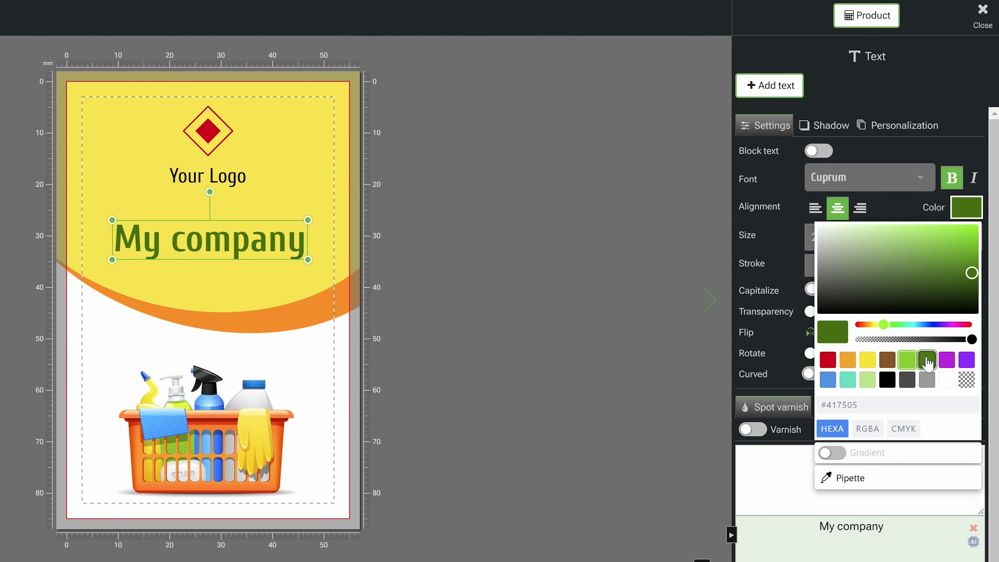
Enlarge the cleaning basket picture slightly and center it in the lower part of the card.
click(244, 431)
drag(301, 367, 321, 341)
drag(252, 439, 236, 434)
click(444, 399)
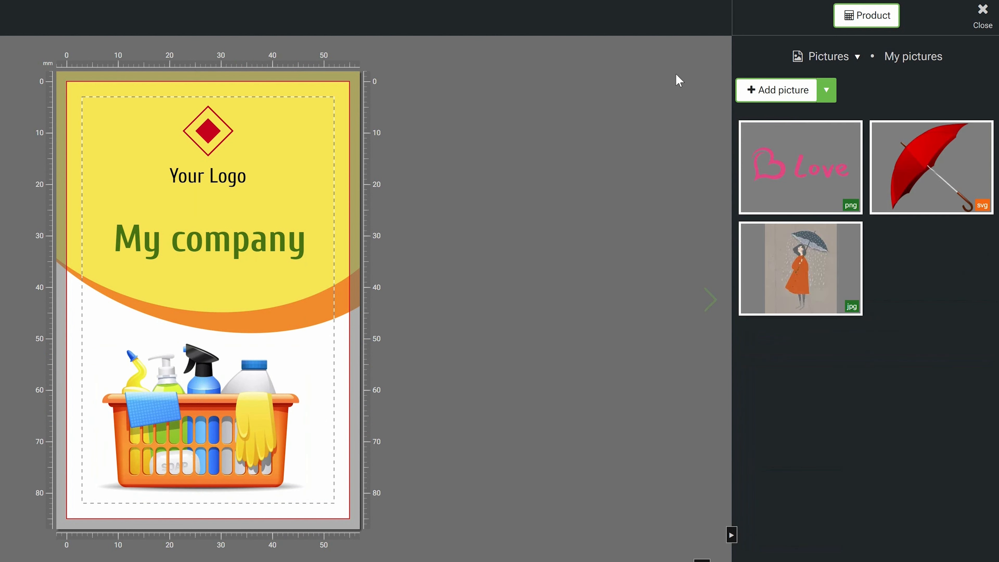
Switch the card type to Double sided and then back to Single sided.
click(859, 16)
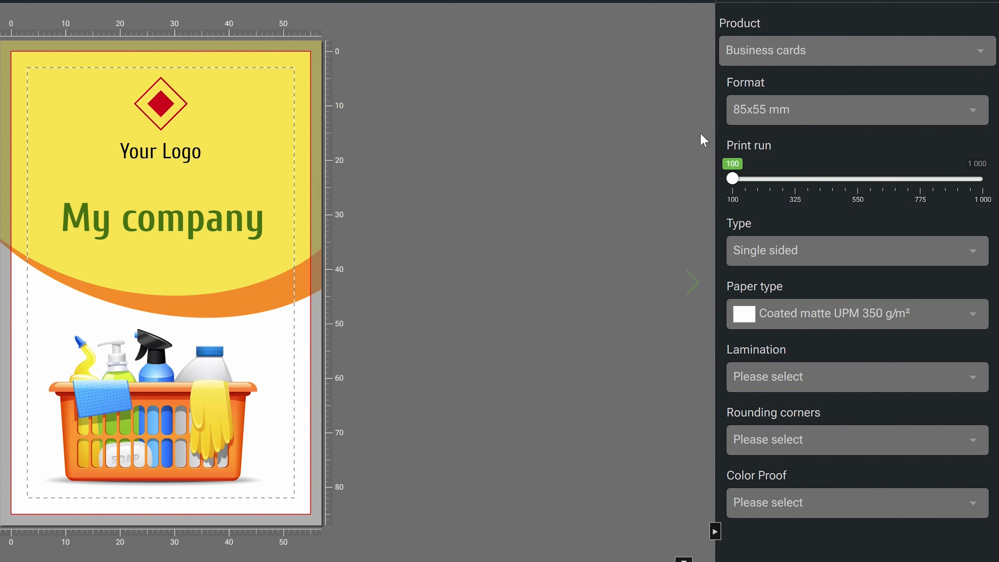
click(757, 118)
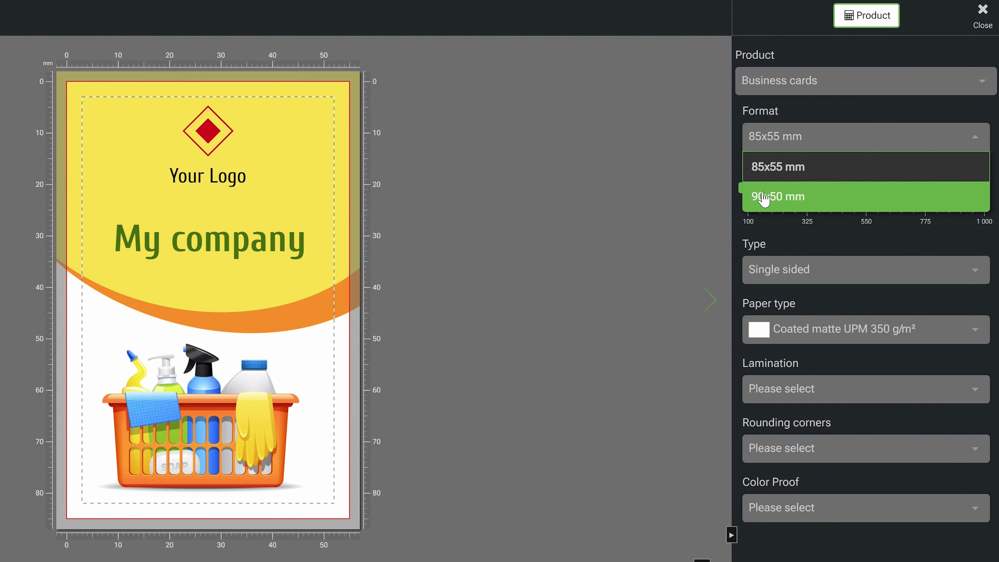
click(774, 281)
click(782, 333)
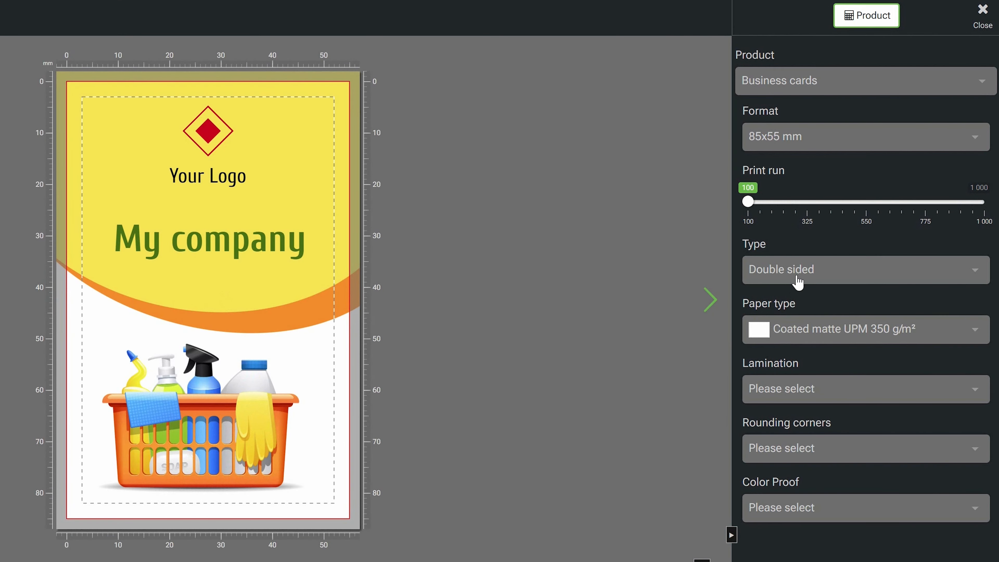
click(800, 276)
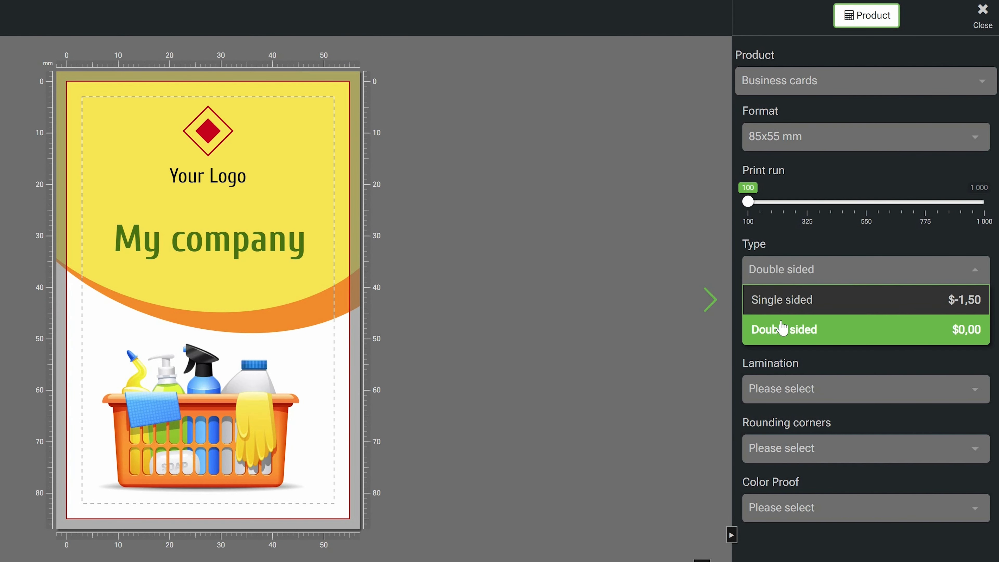
click(785, 309)
click(369, 415)
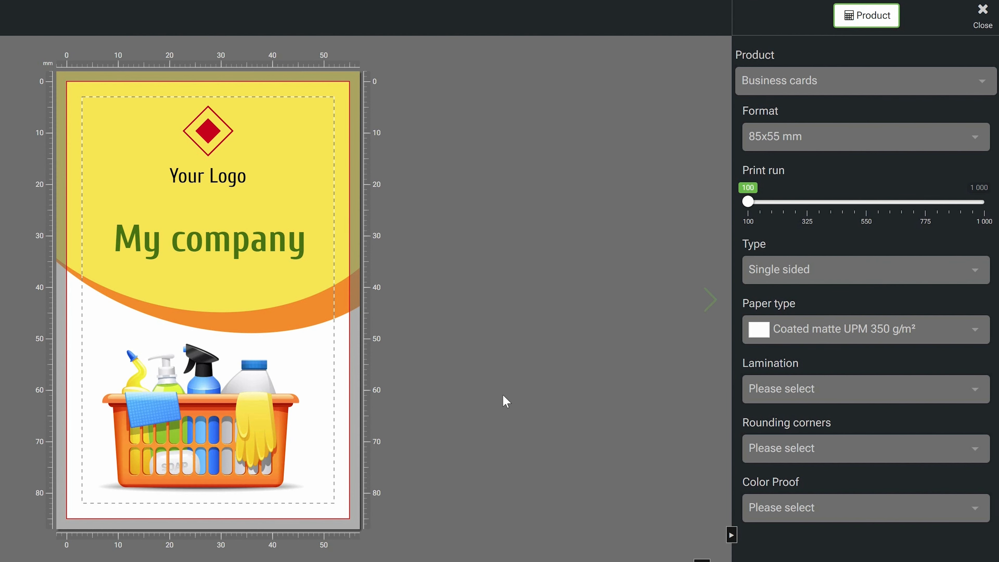
Set the card's lamination to Front side (gloss).
click(822, 388)
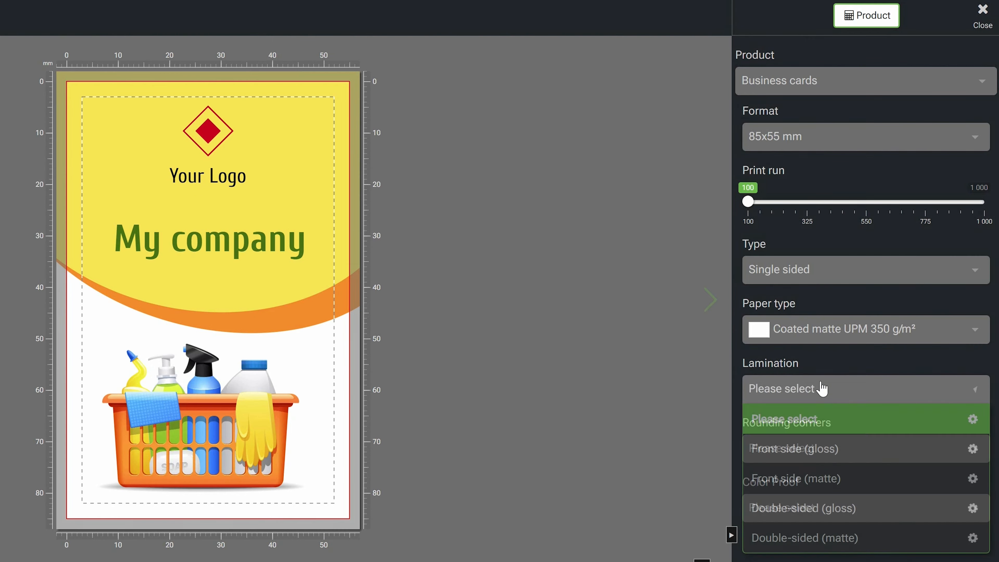
click(813, 449)
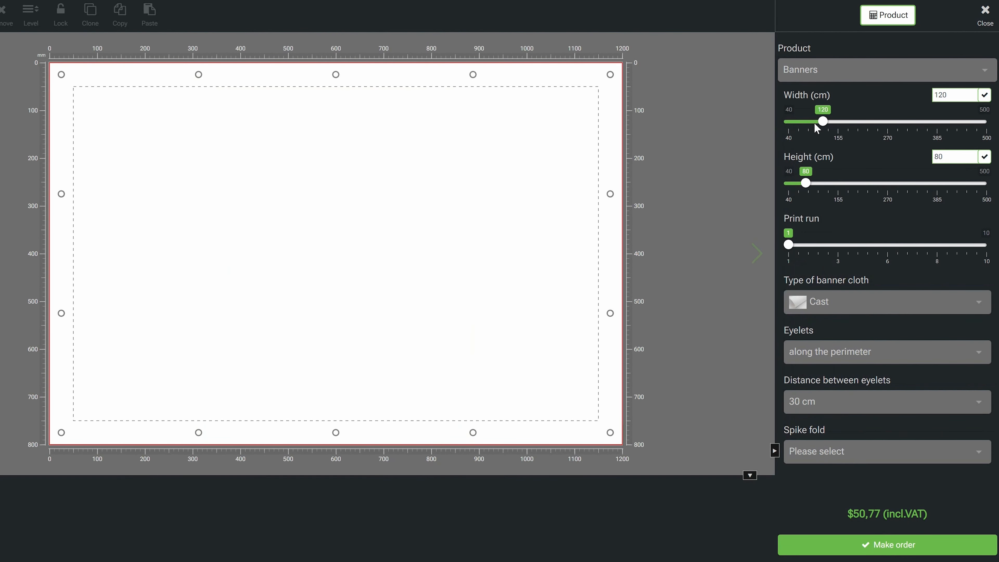
Resize the blank banner to 249 cm wide and 136 cm high, and apply the blue "For Sale" template.
drag(823, 121, 878, 122)
drag(805, 183, 830, 184)
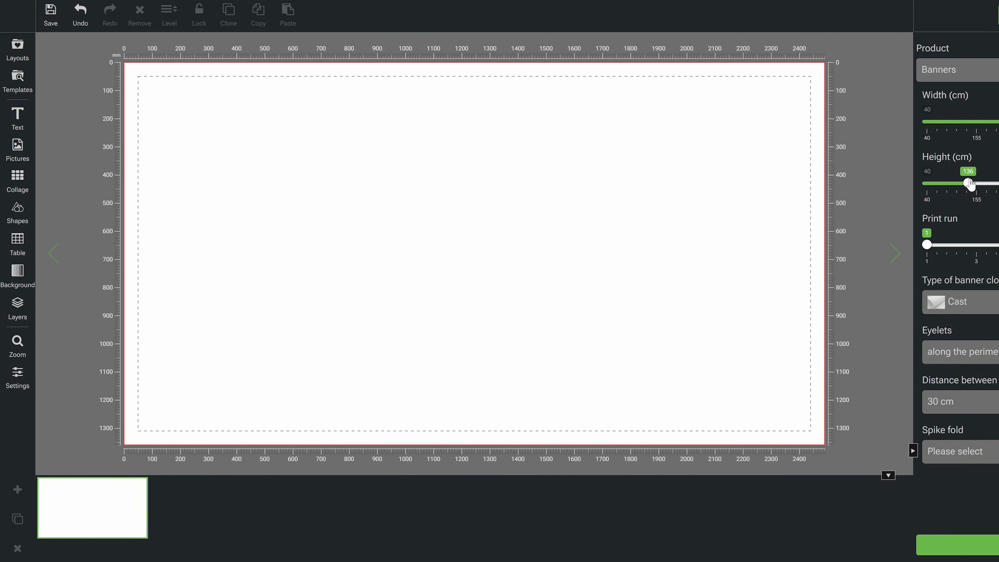
click(17, 81)
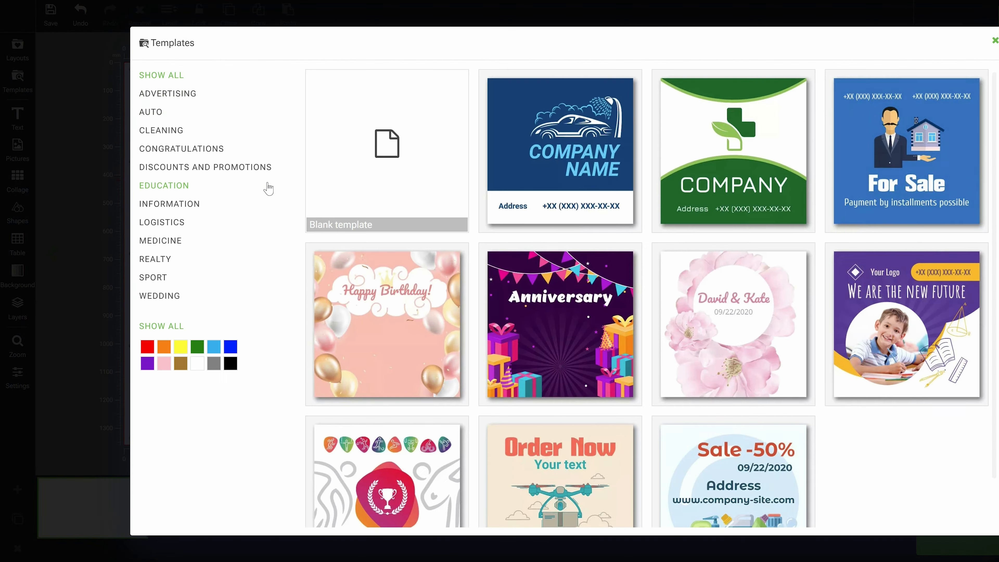
click(880, 174)
click(598, 364)
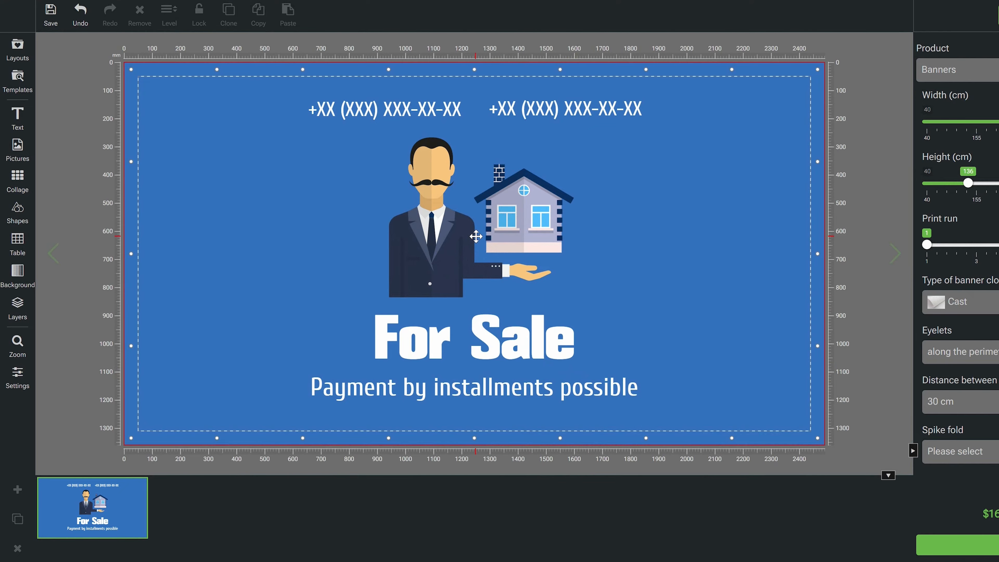
Rearrange the man-and-house picture, the "For Sale" headline and the installments text on the banner.
click(476, 236)
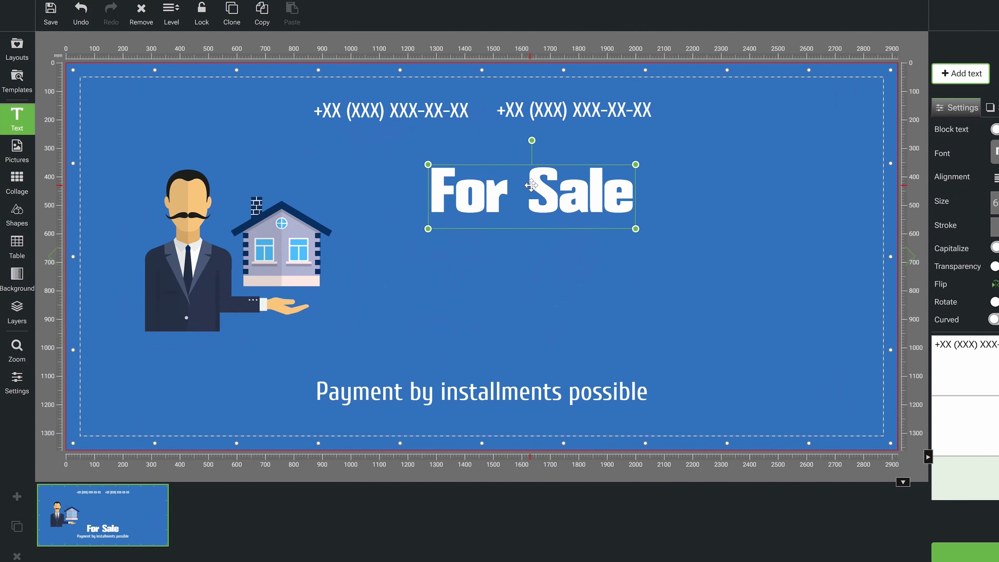
click(570, 333)
drag(571, 332, 586, 297)
drag(723, 290, 744, 283)
drag(554, 200, 513, 205)
click(567, 368)
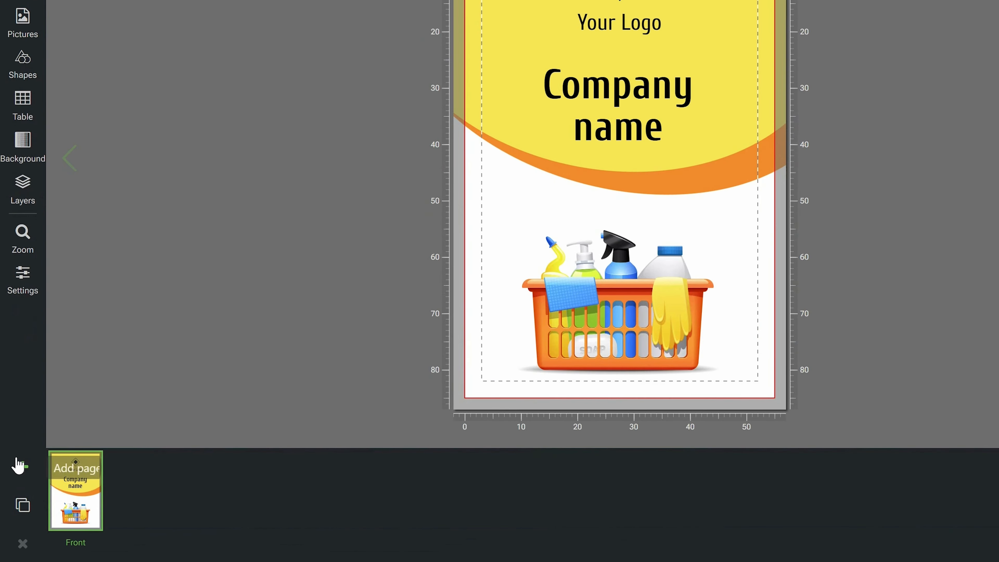
Add the Back page to the business card and delete it again.
click(18, 464)
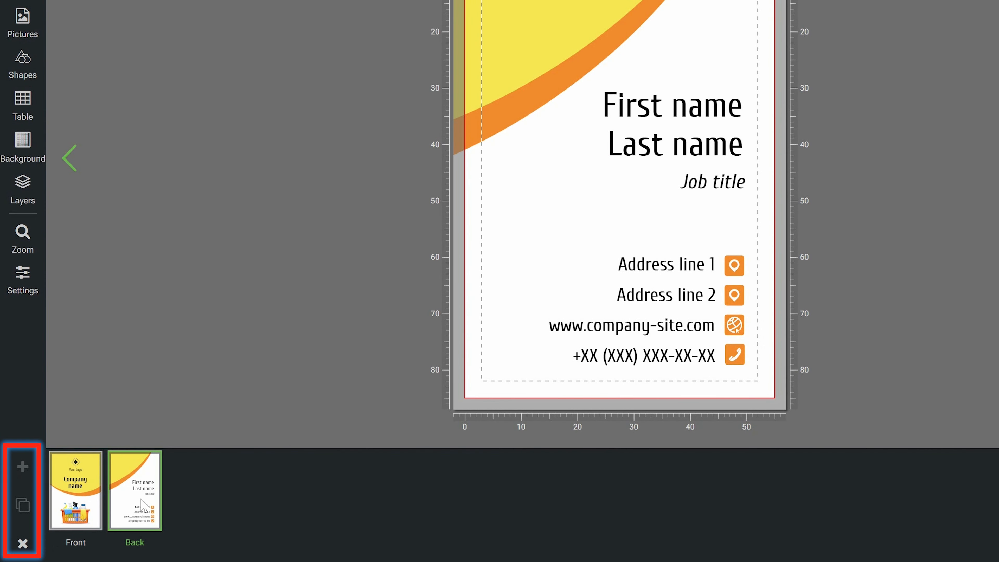
click(22, 543)
click(782, 285)
Duplicate the card's page and move the second page to the first position.
click(23, 505)
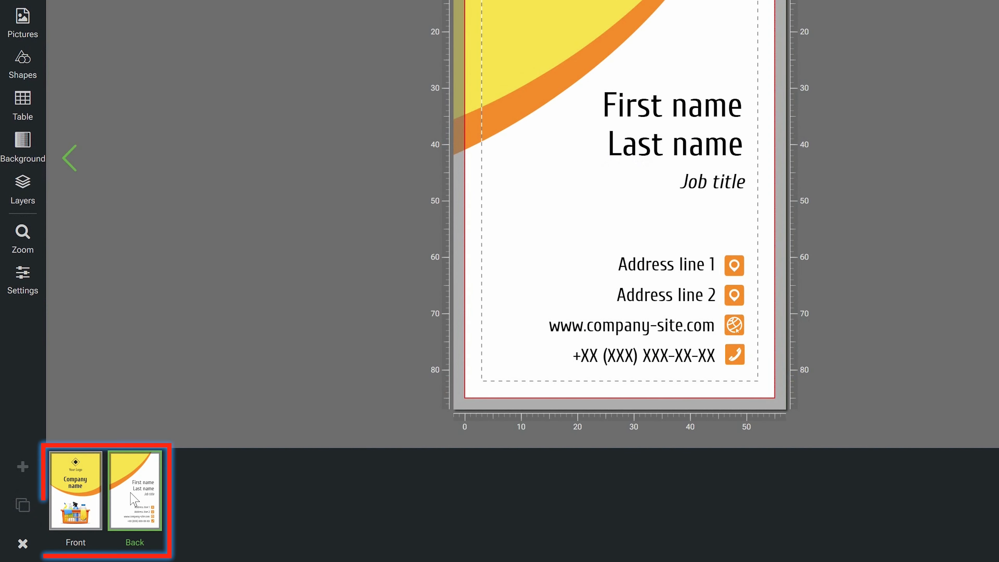
drag(134, 500, 78, 506)
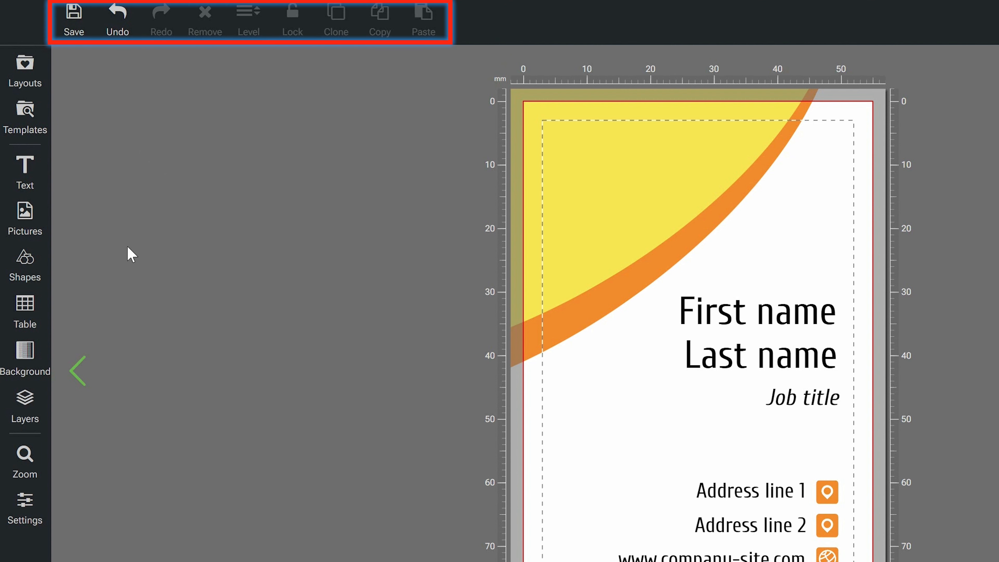
Remove the "First name" text from the back of the card.
mouse_move(74, 33)
click(731, 312)
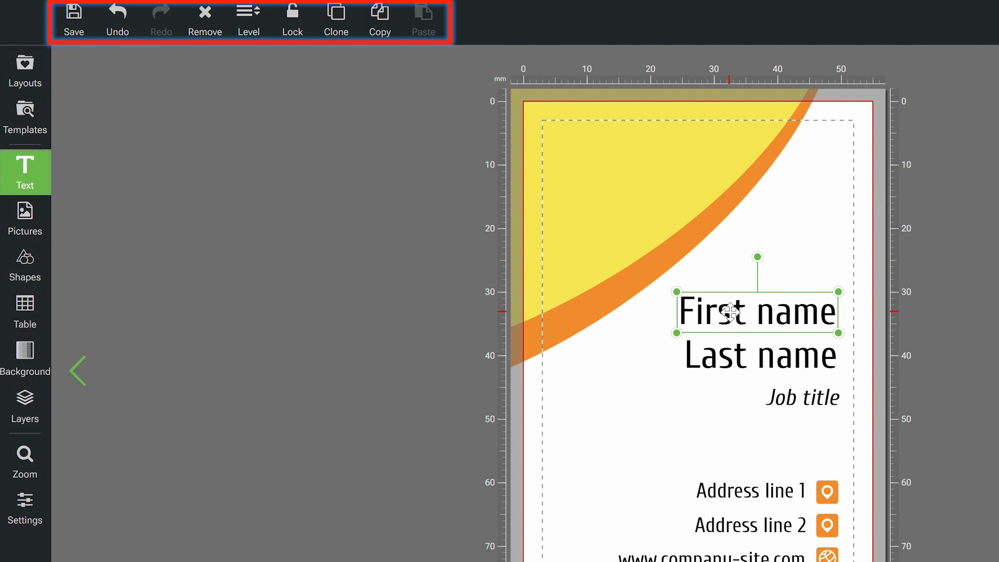
click(209, 27)
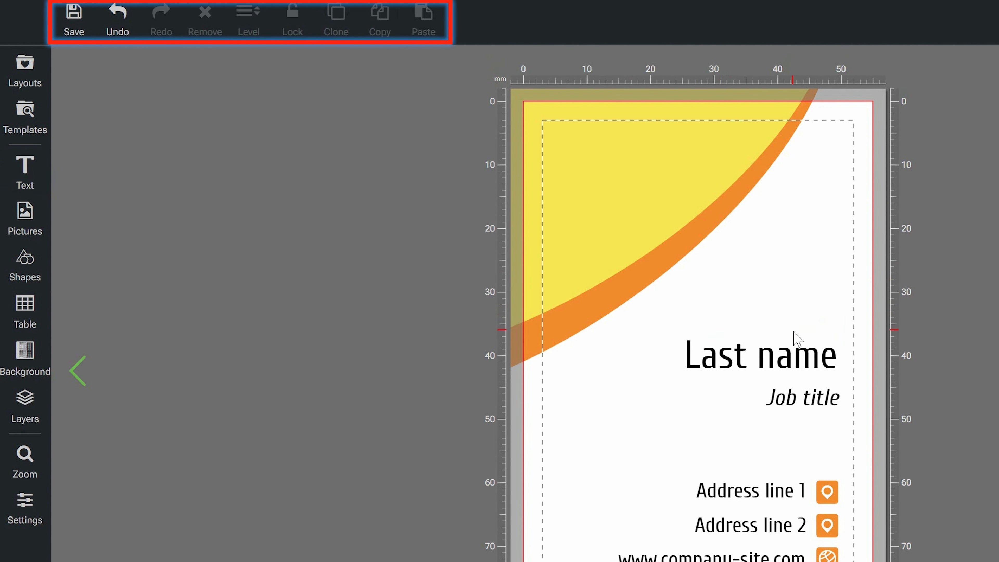
Clone the "Last name" text and place the copy directly above the original.
click(764, 357)
click(336, 20)
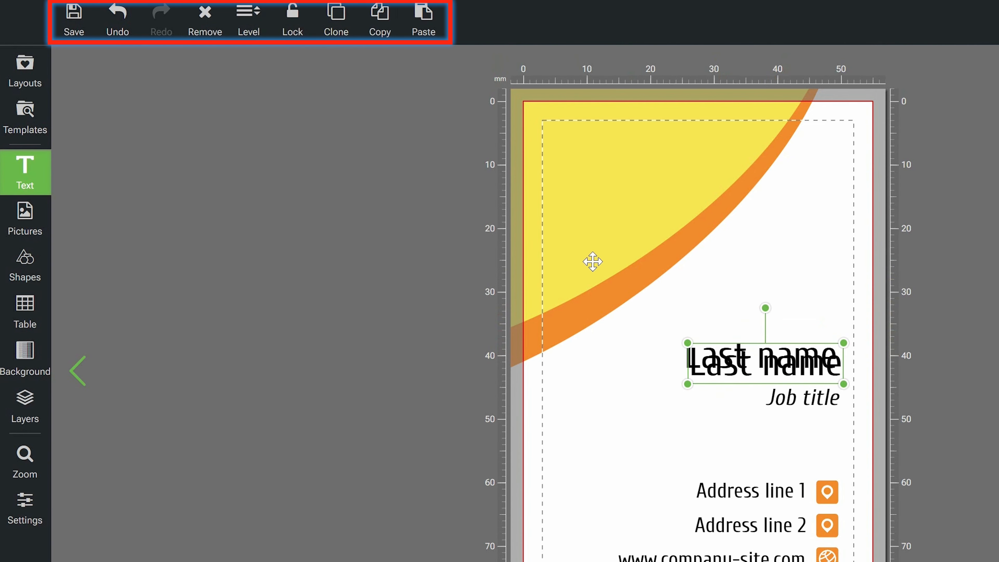
drag(765, 362, 761, 303)
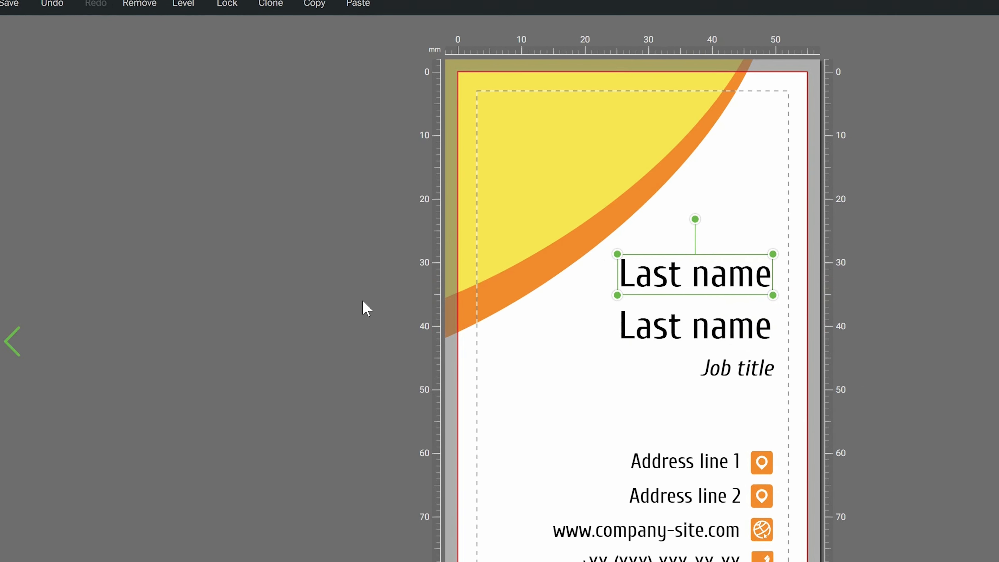
Open the layout options to examine the saved layouts, sharing, export and import choices.
right_click(564, 233)
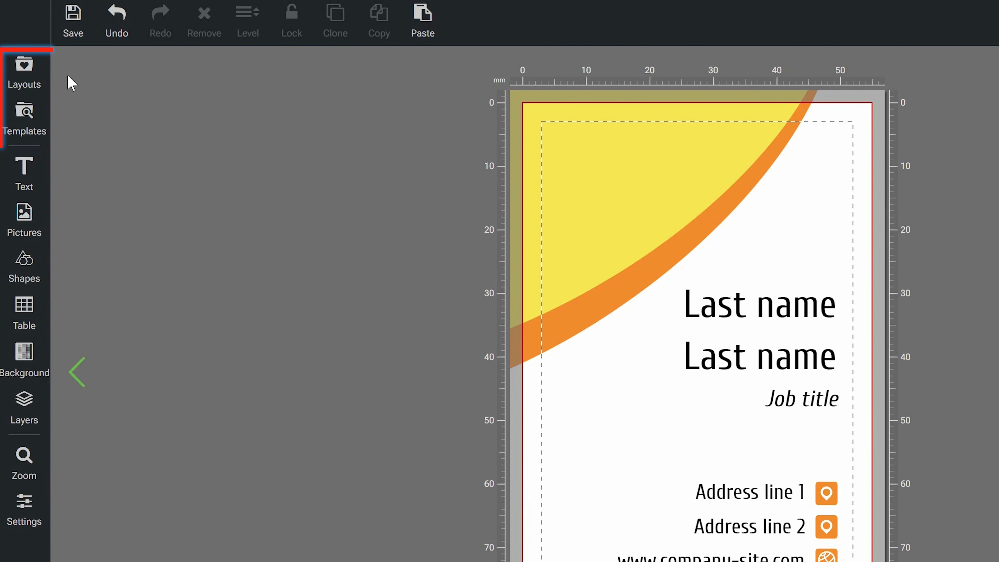
click(33, 74)
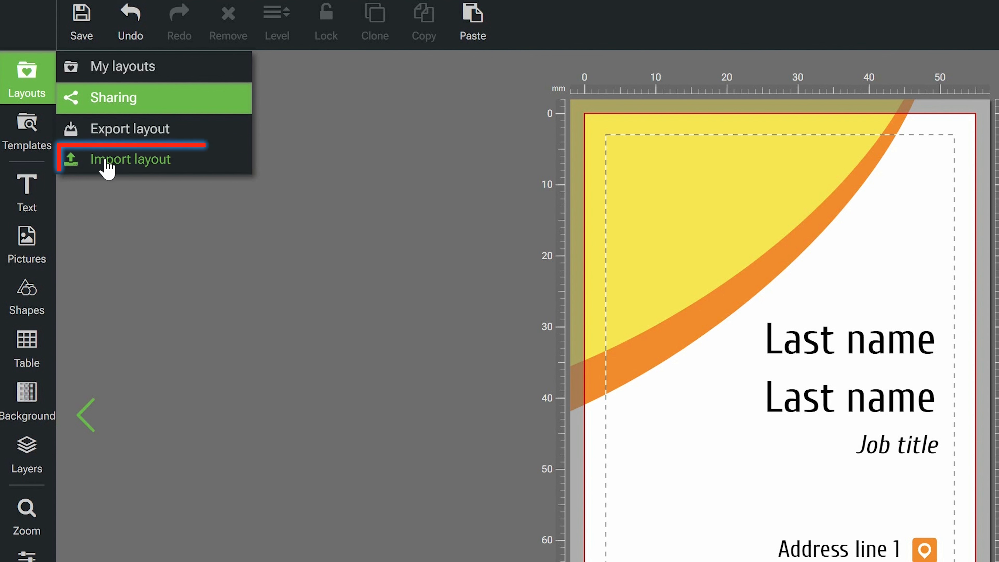
click(118, 196)
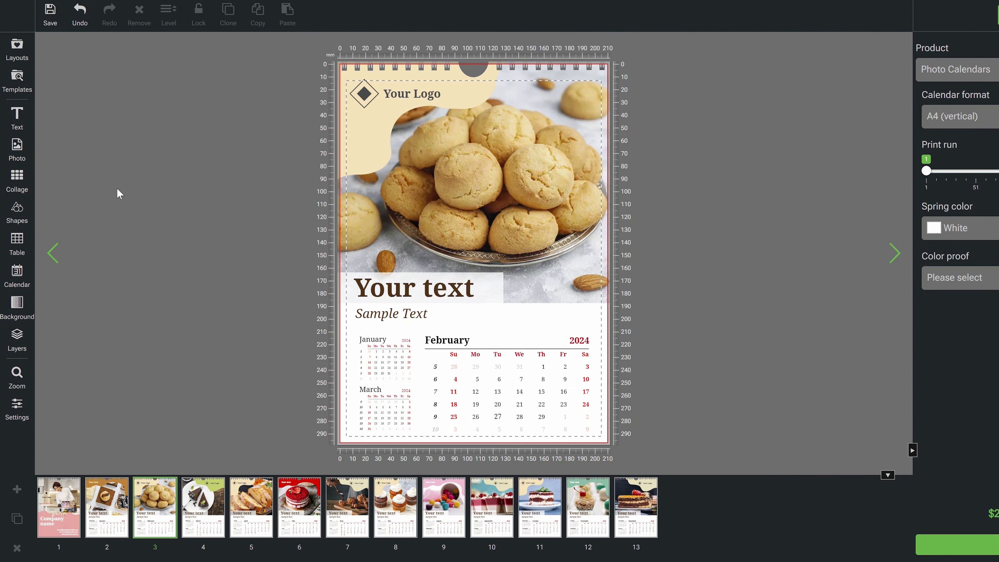
Open the calendar options for the photo calendar's February page and examine the grid style and general settings.
click(21, 282)
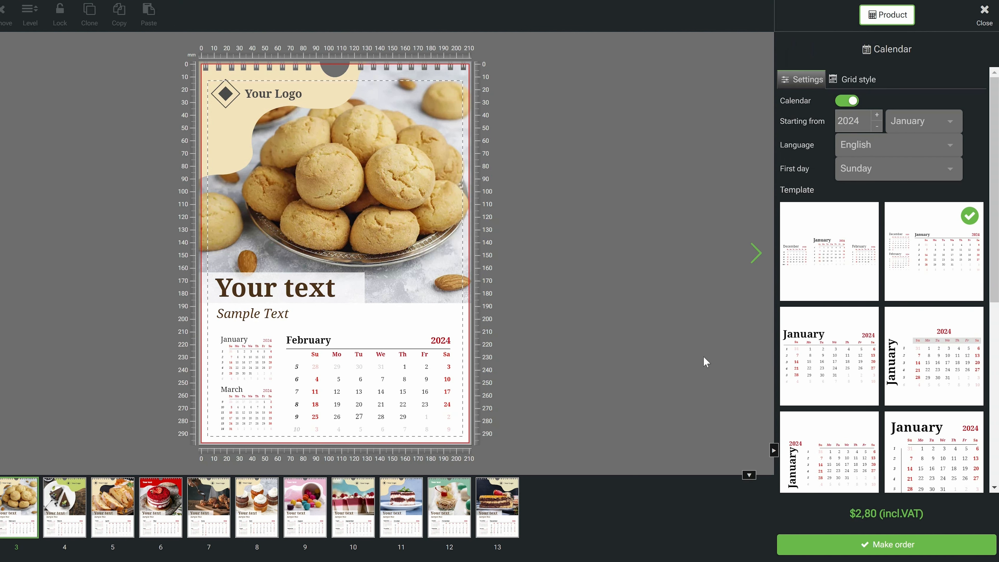
click(863, 81)
click(865, 106)
click(862, 153)
click(810, 85)
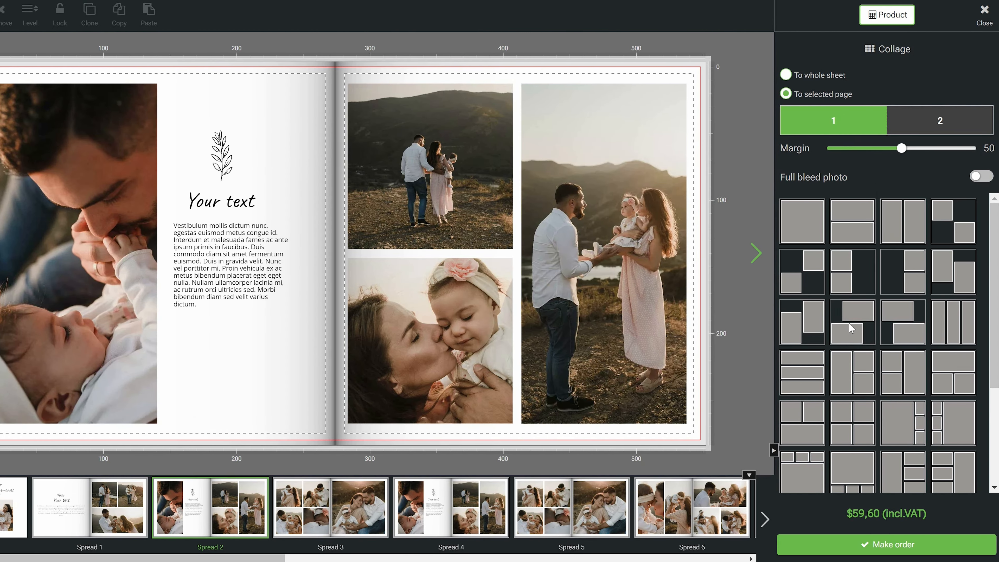
Apply a staggered two-photo collage layout to the second page of Spread 2 in the photo book.
drag(850, 328, 520, 255)
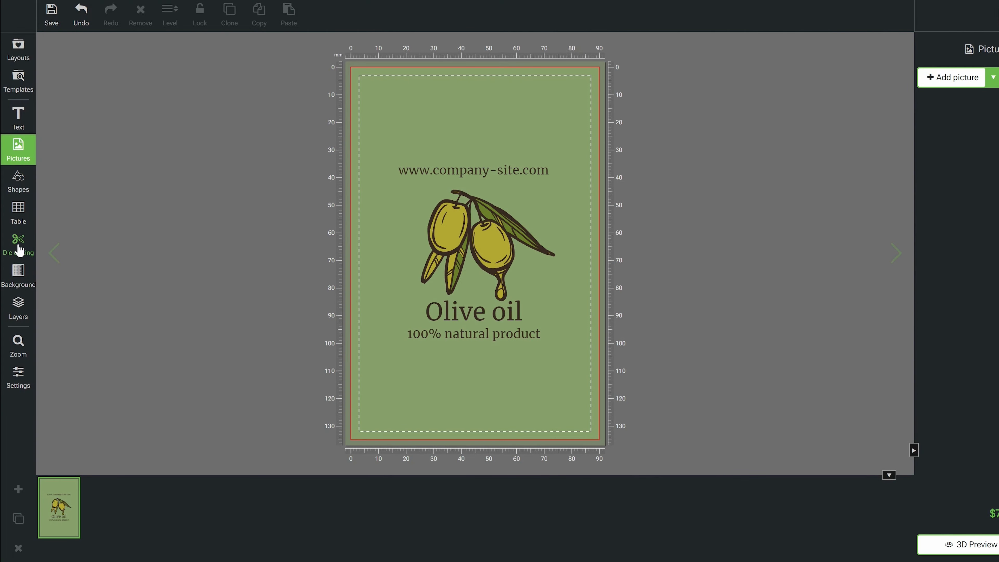
Choose the Simple category of die-cutting shapes and apply the rounded hexagon outline to the olive oil label.
click(18, 249)
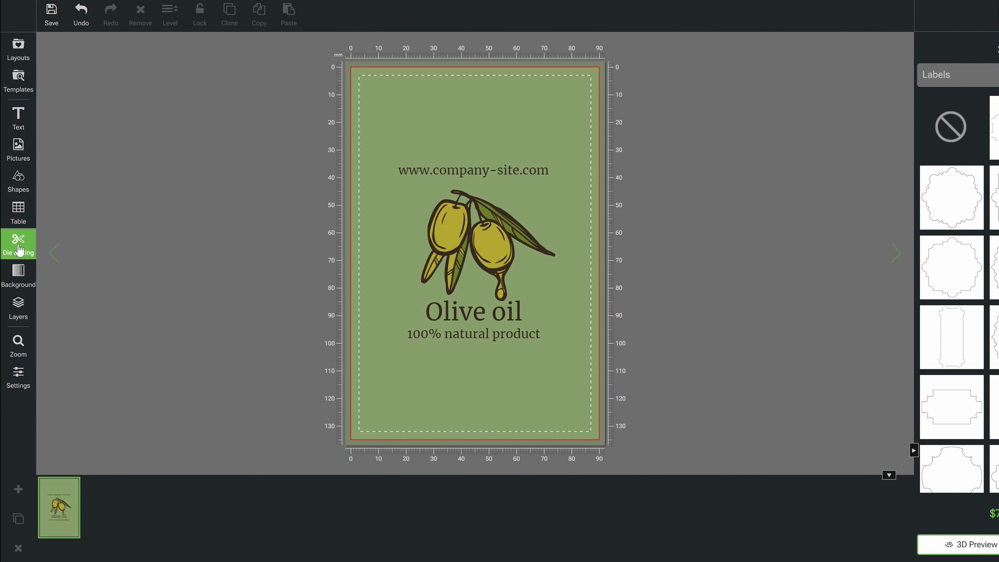
click(956, 75)
click(876, 150)
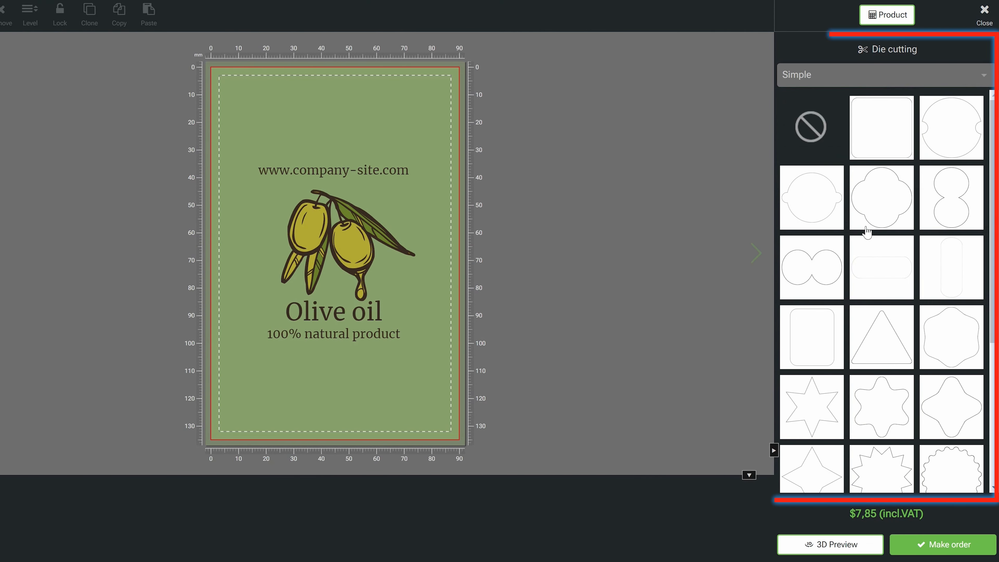
click(966, 317)
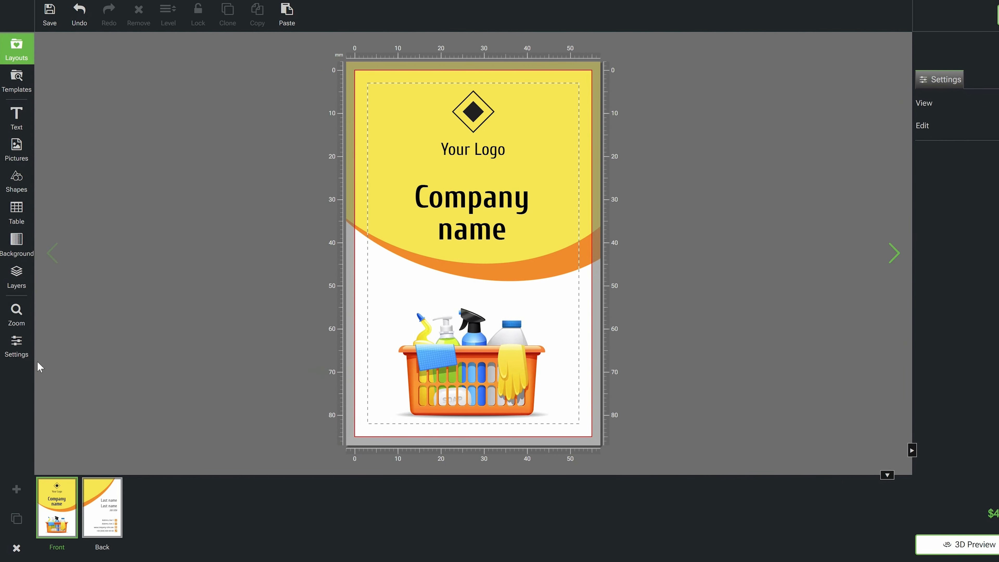
Adjust the zoom level of the business card's front page.
click(17, 312)
drag(93, 311, 119, 321)
click(175, 318)
Toggle the display of the card's safety line, rulers and grid, restoring each one to its original state.
click(7, 358)
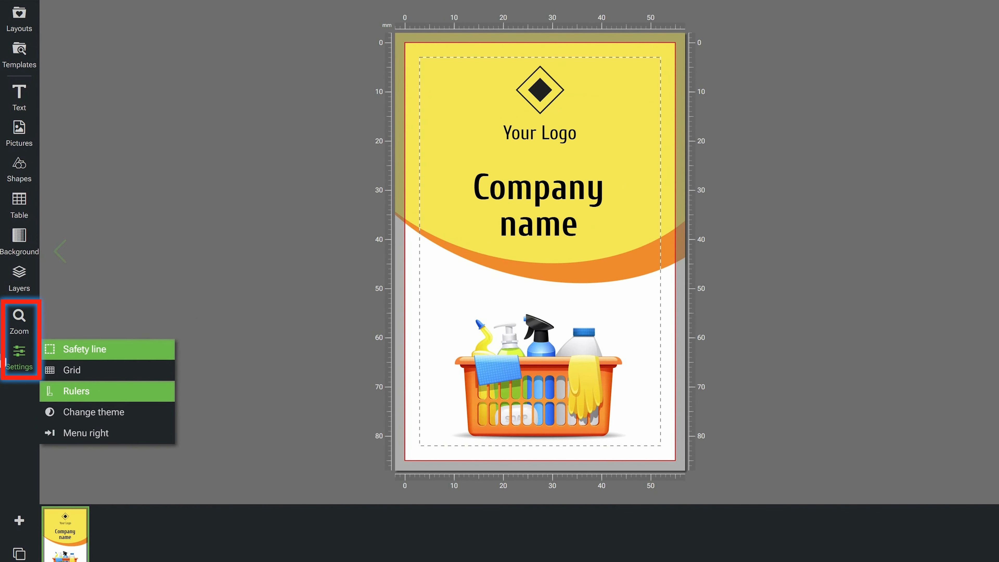
click(71, 355)
click(72, 354)
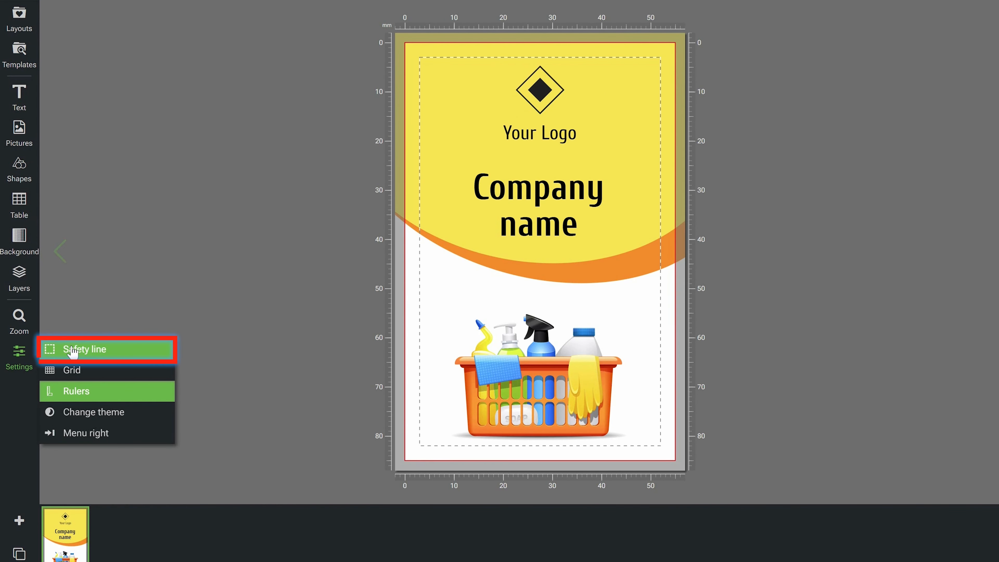
click(74, 392)
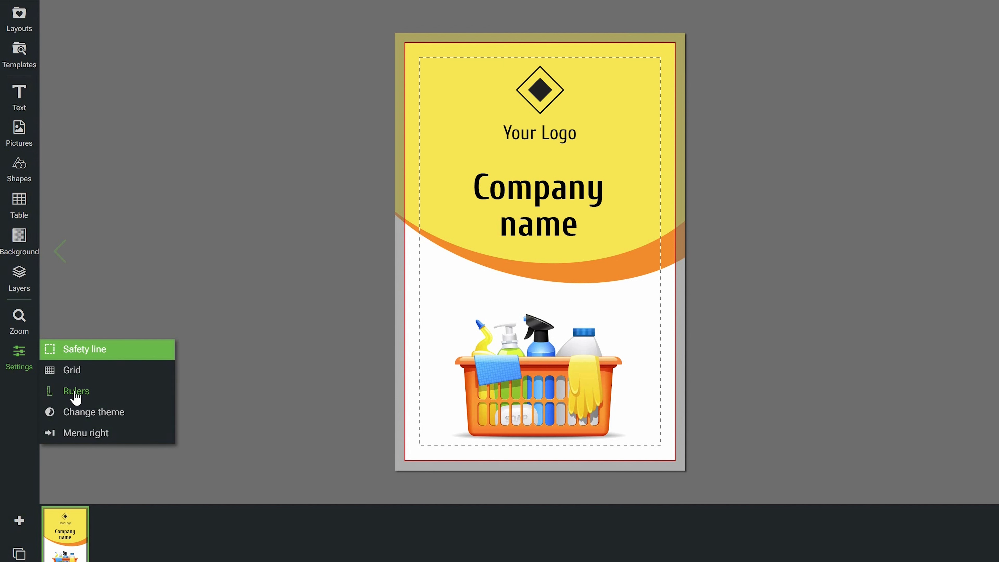
click(76, 393)
click(77, 370)
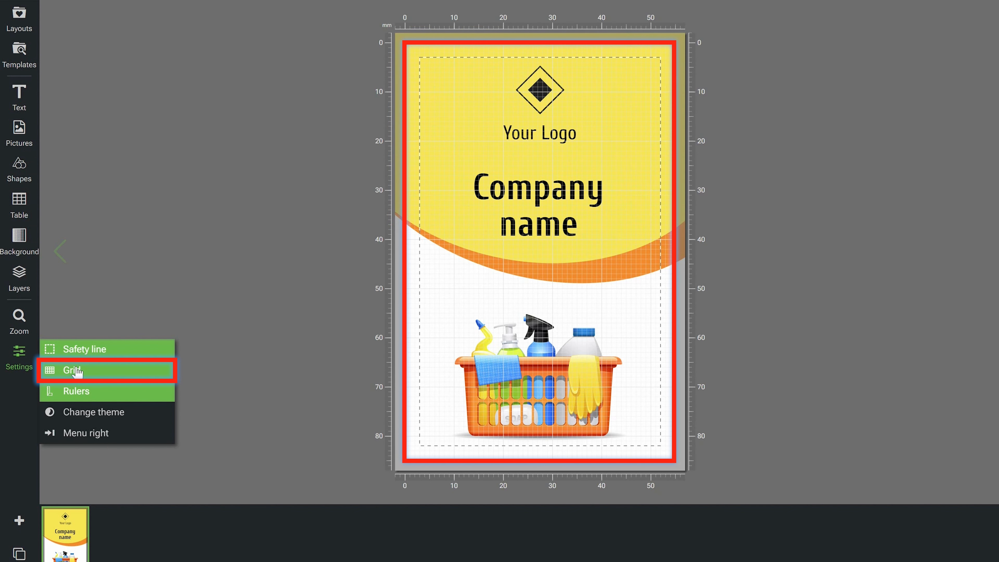
click(77, 370)
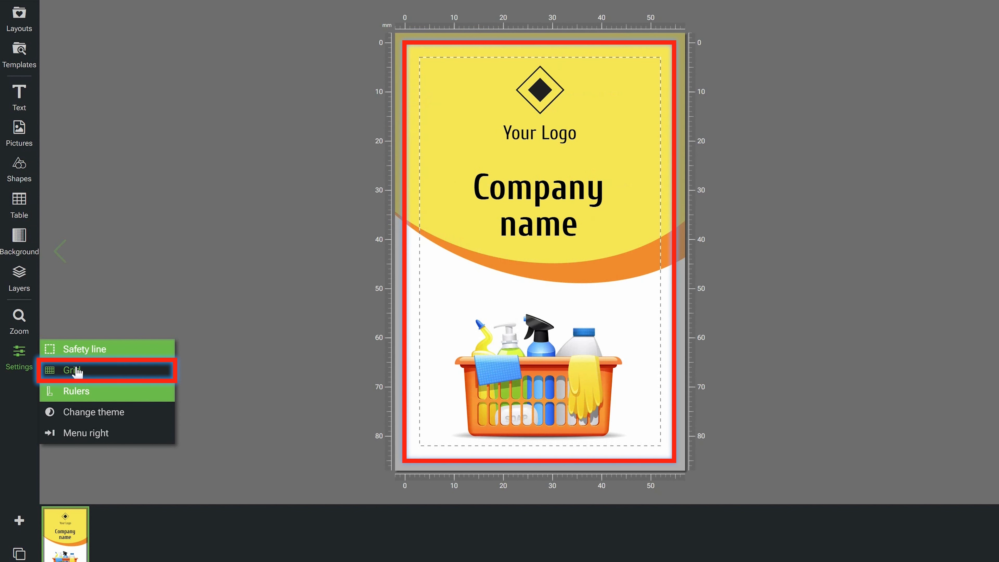
Switch the editor to the light theme and back to dark, and try the Menu right layout.
click(79, 413)
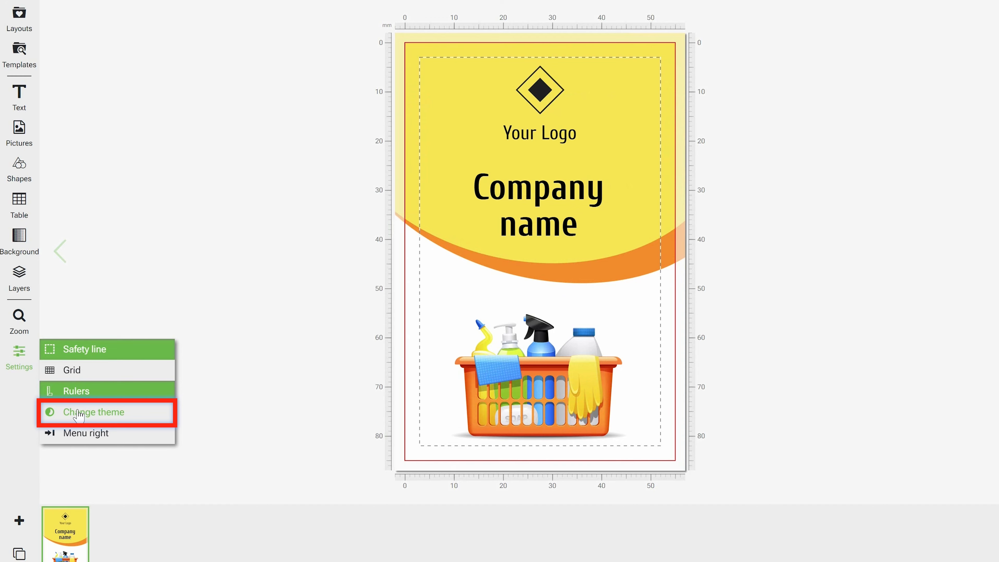
click(77, 413)
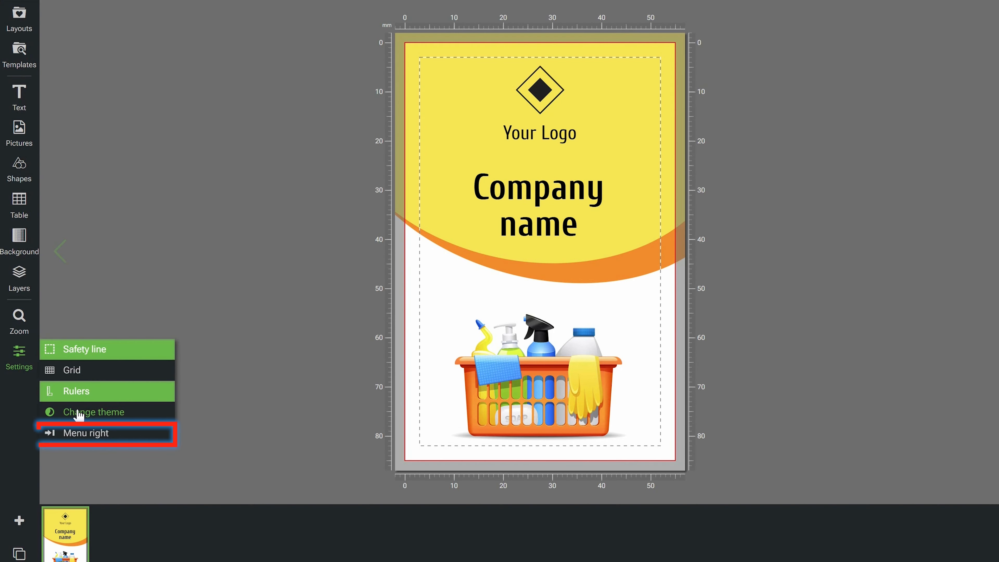
click(72, 434)
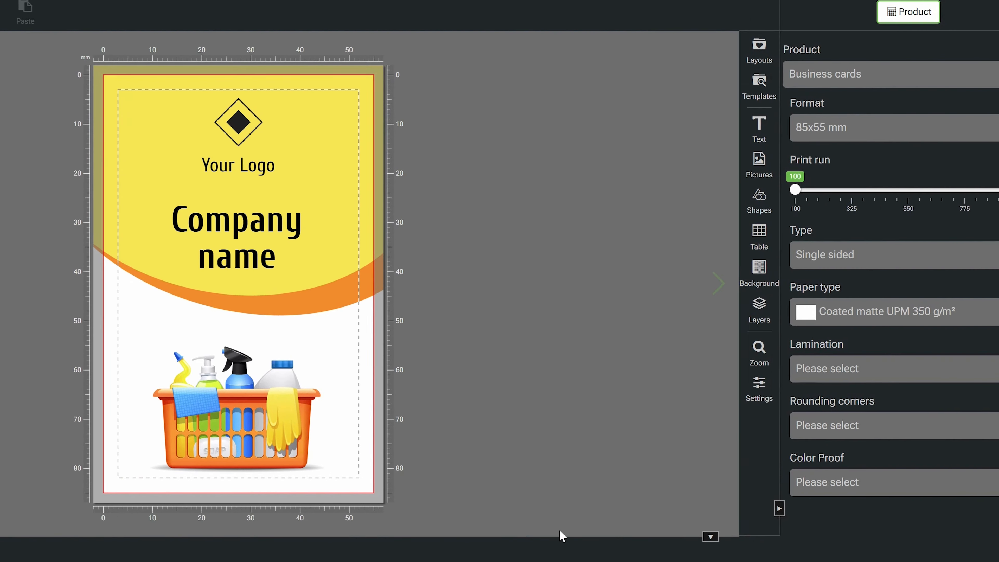
click(759, 387)
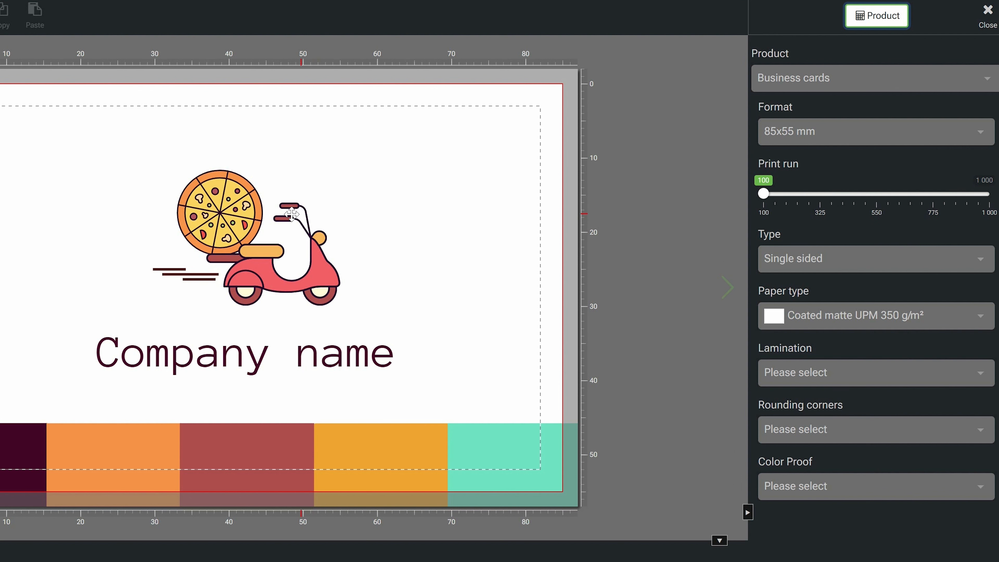
Try rotating the pizza scooter picture and return its rotation to 0.
click(258, 216)
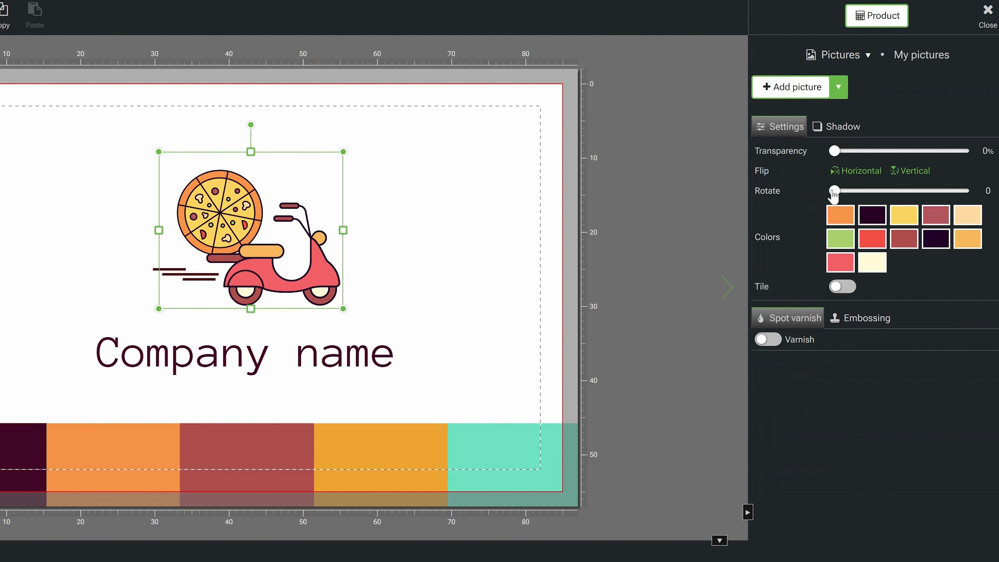
mouse_move(835, 192)
mouse_down()
mouse_move(847, 192)
mouse_move(834, 190)
mouse_up()
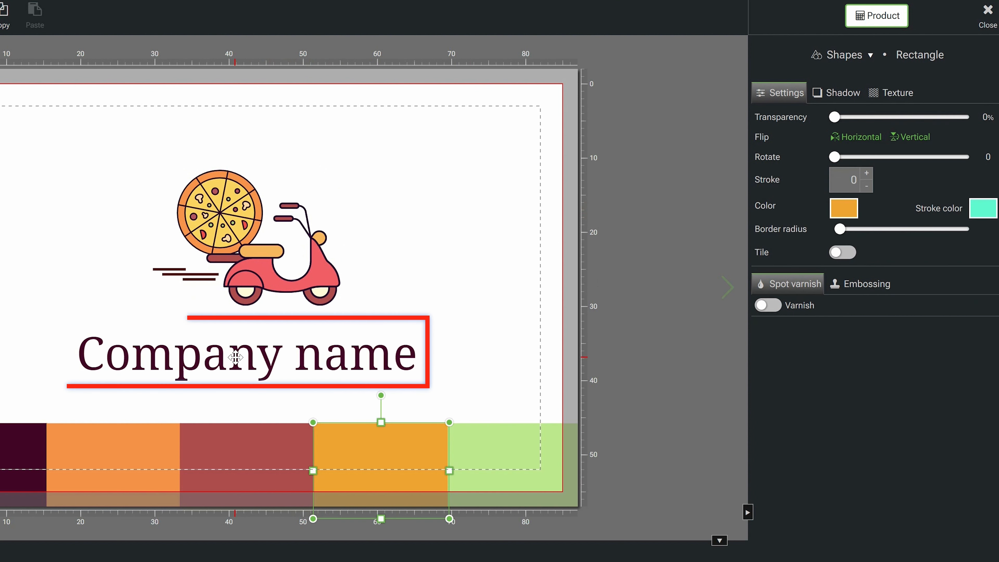
Make the "Company name" text bold and select the pizza scooter picture.
click(235, 357)
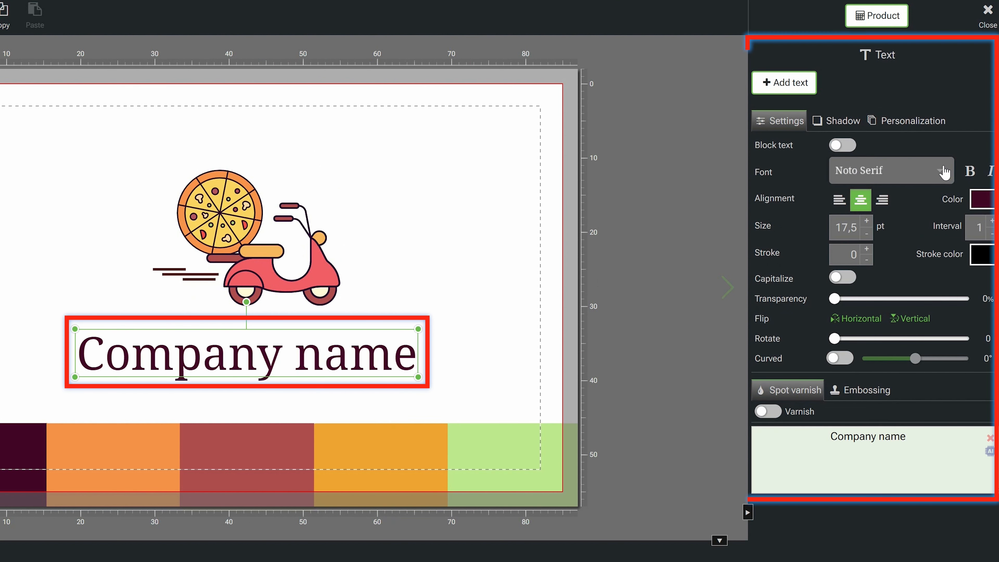
click(970, 171)
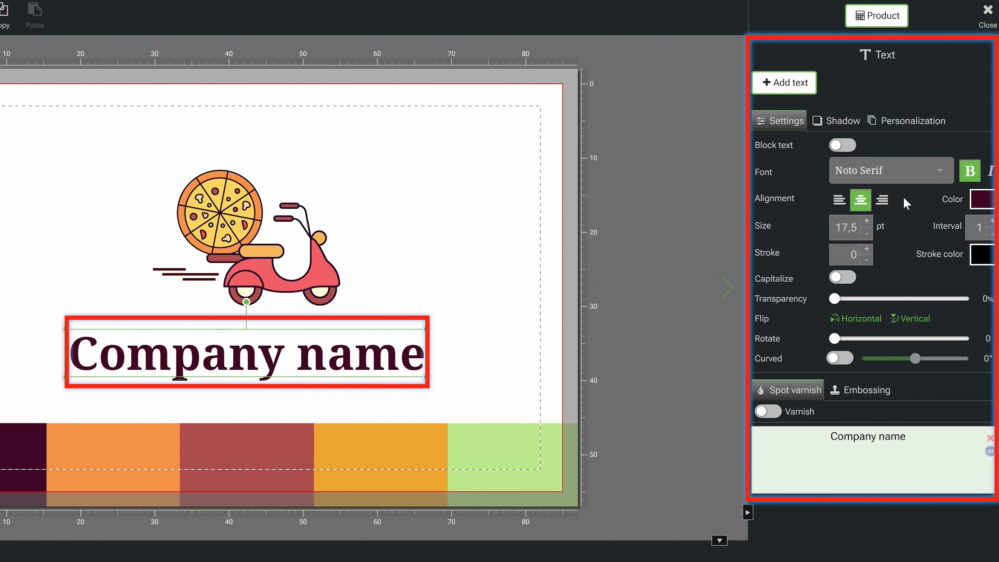
click(258, 229)
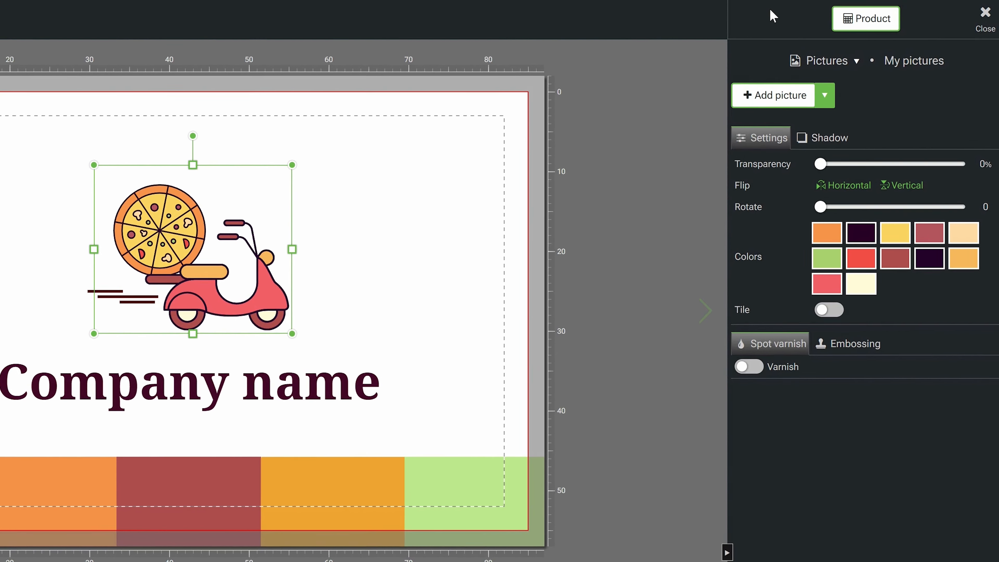
Return to the product parameters and examine the print type options and the list of available products.
click(849, 21)
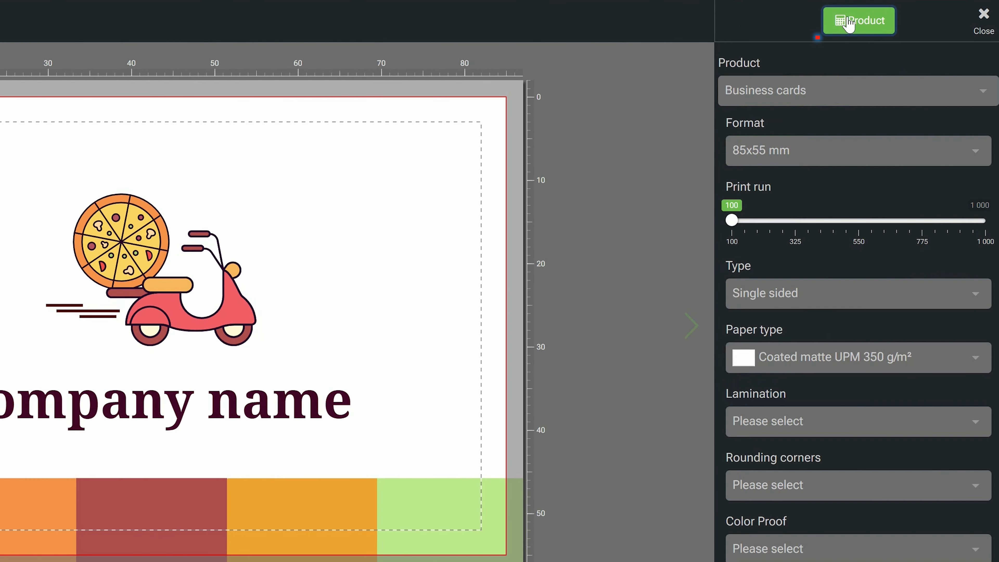
click(818, 295)
click(817, 294)
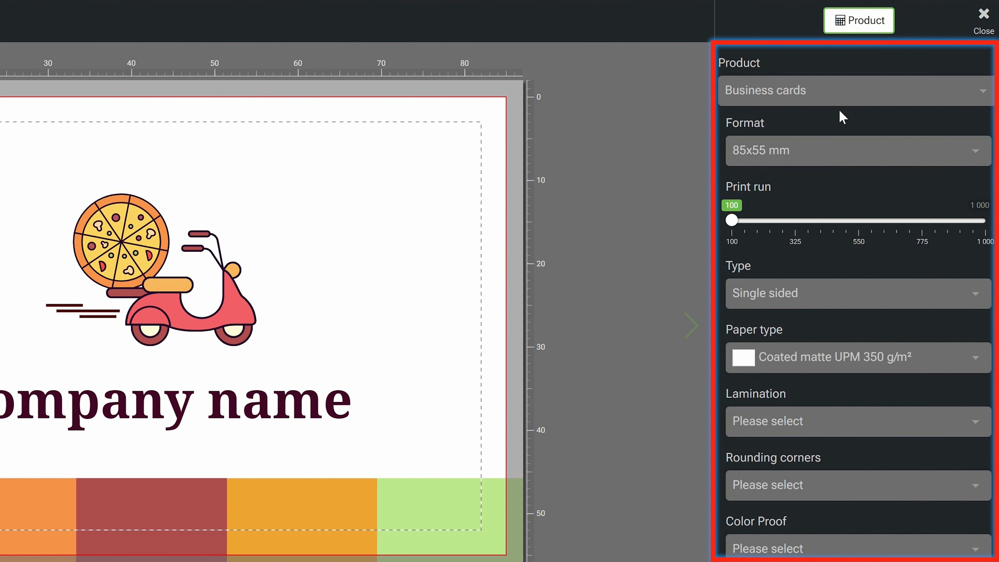
click(836, 93)
scroll(799, 192, down, 4)
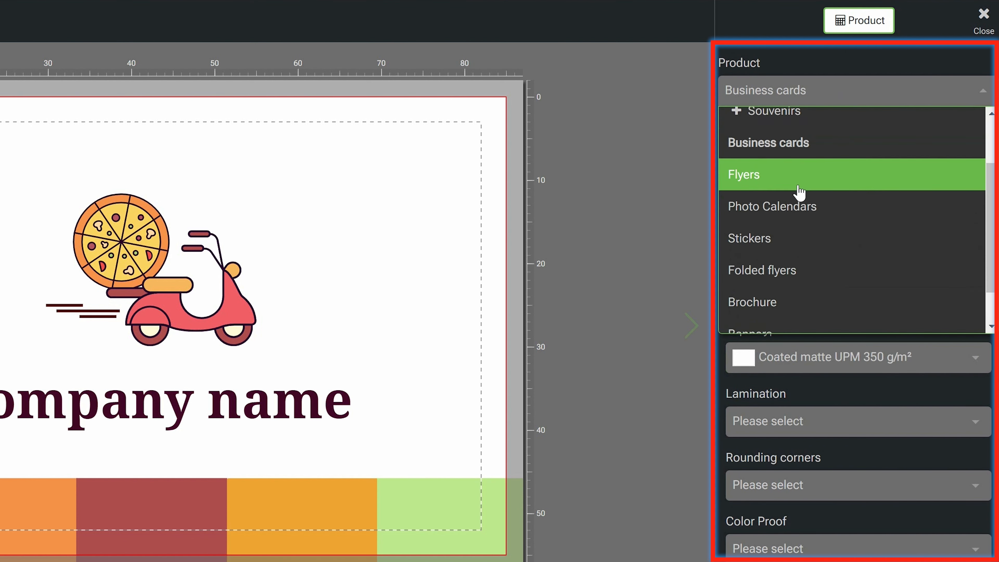
scroll(792, 204, up, 2)
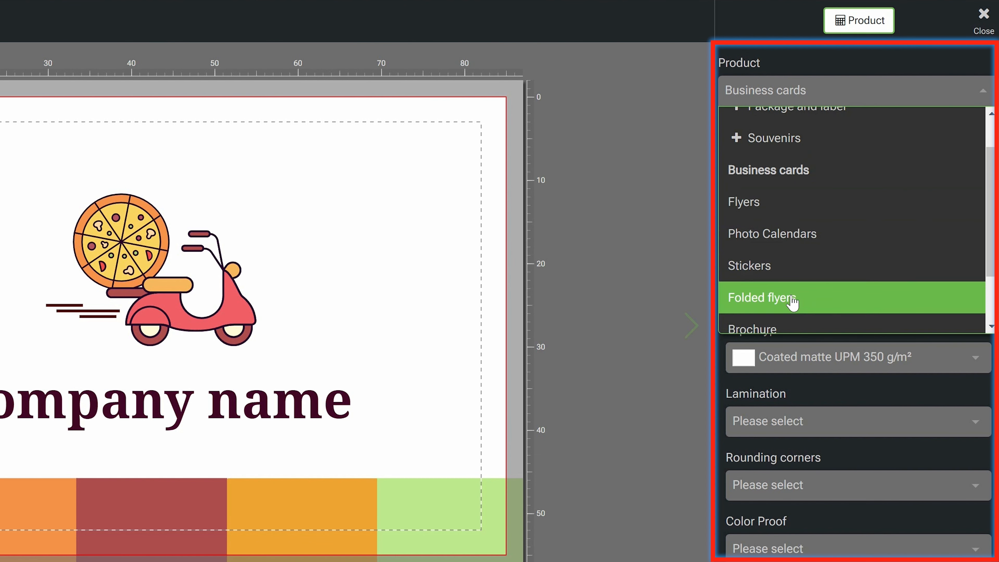
click(806, 61)
scroll(729, 381, down, 4)
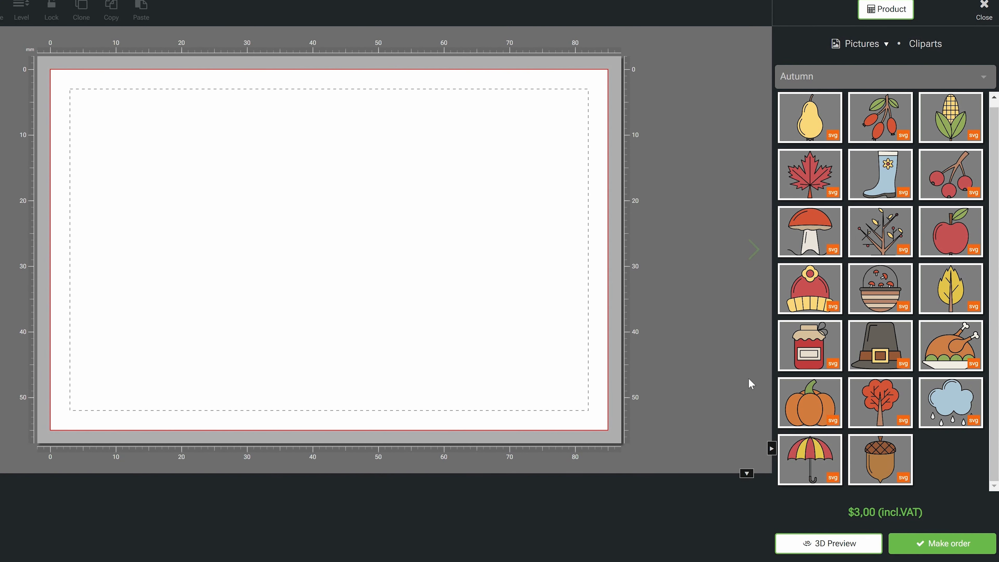
Add the umbrella, pear and boot cliparts from the Autumn collection to the blank business card.
click(813, 457)
drag(327, 243, 202, 293)
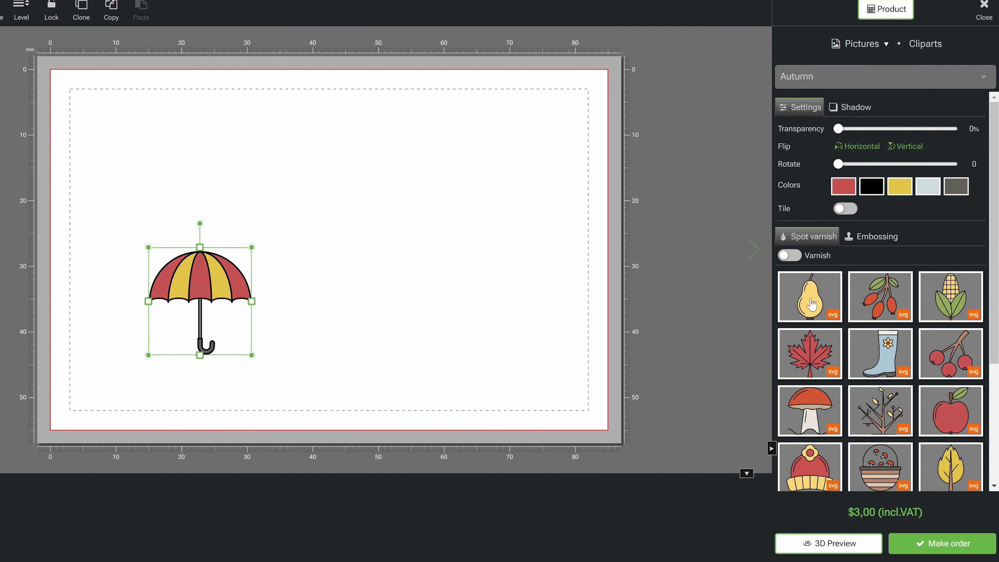
drag(810, 296, 446, 290)
drag(887, 364, 333, 337)
Move the pear across the card's right safety line, check its warning, and shift it back inside the line.
drag(440, 300, 534, 299)
mouse_move(479, 171)
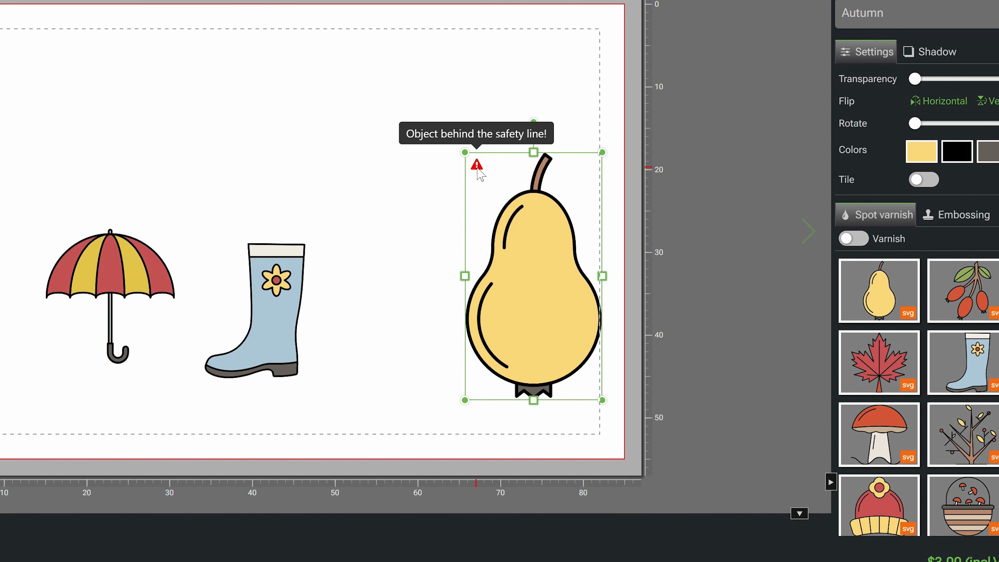
drag(526, 268, 515, 269)
Move the boot down across the card's lower safety line and inspect its warning marker.
click(284, 291)
drag(284, 291, 302, 348)
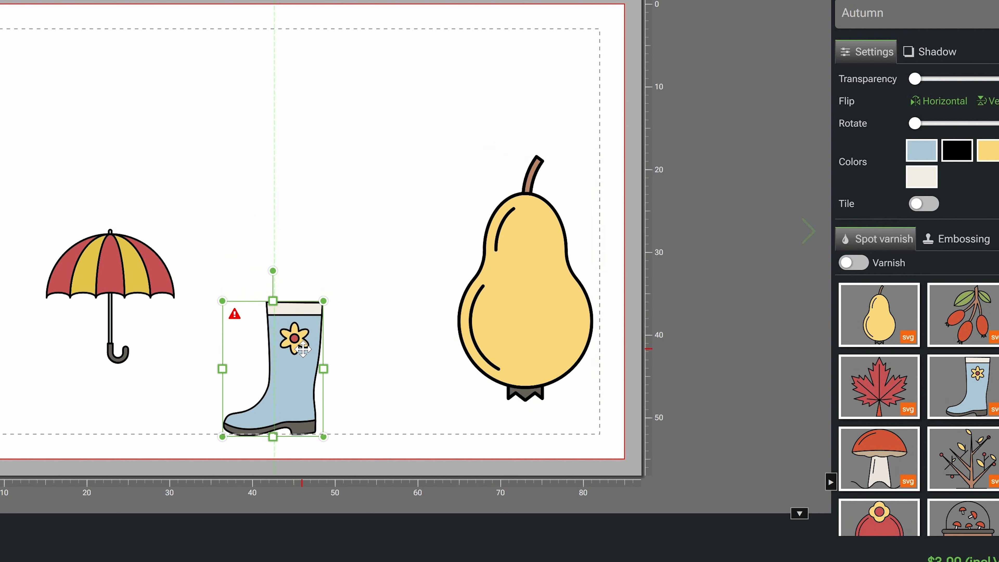
mouse_move(238, 317)
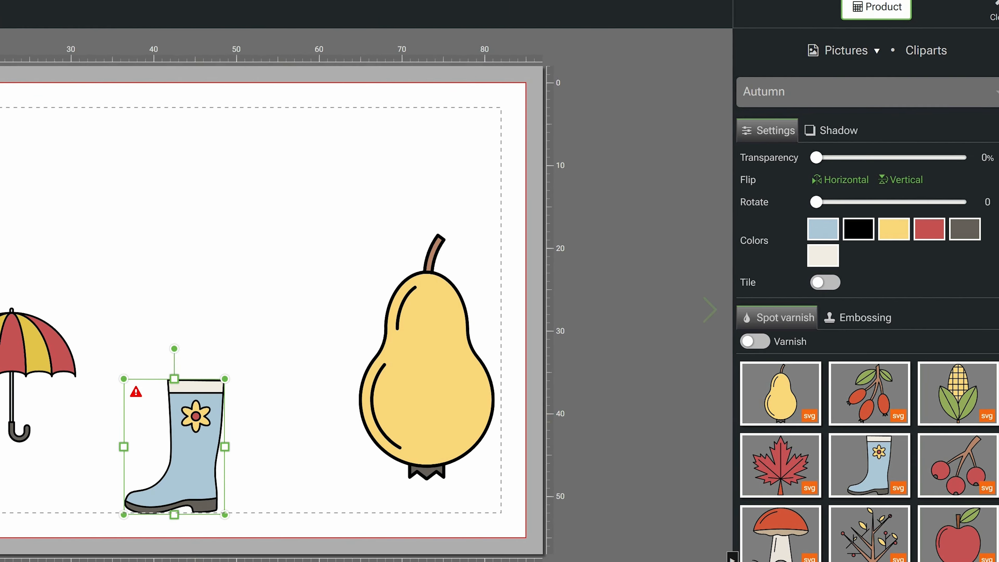
Start the order to examine the errors and warnings, check the boot's "Outside safety line" entry, and resume editing.
click(974, 561)
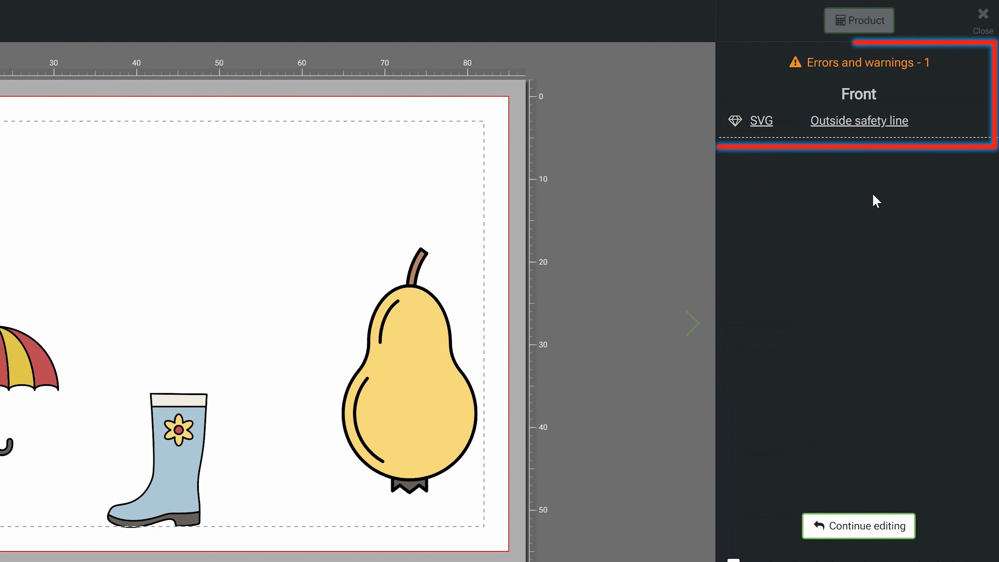
click(842, 126)
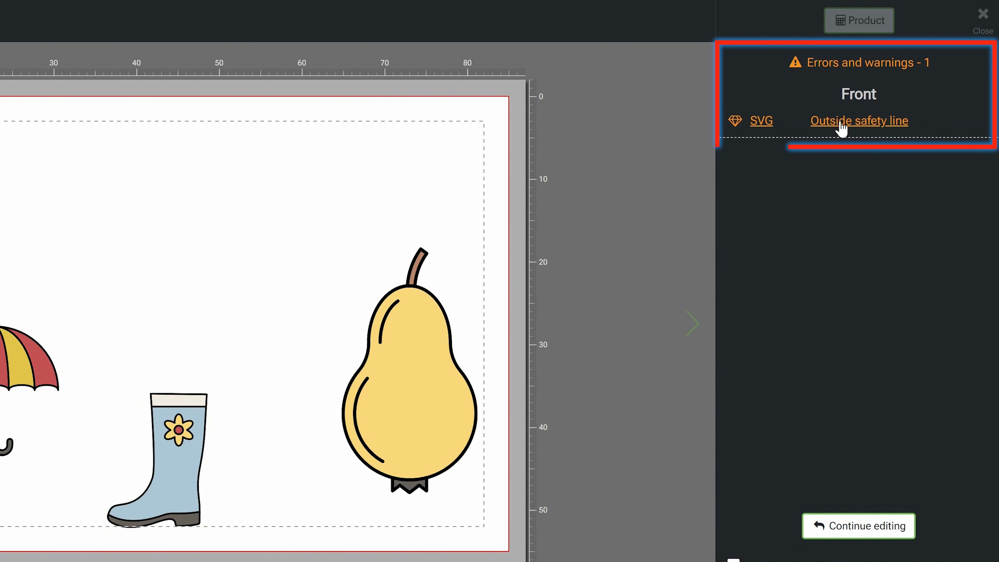
click(883, 521)
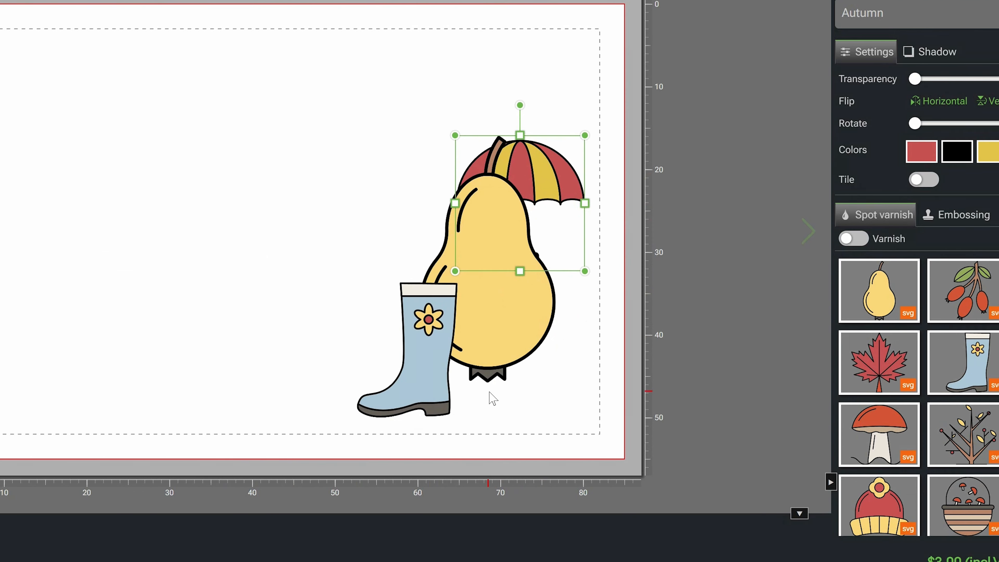
Select the overlapping boot, pear and umbrella in turn, ending with the boot selected.
click(397, 386)
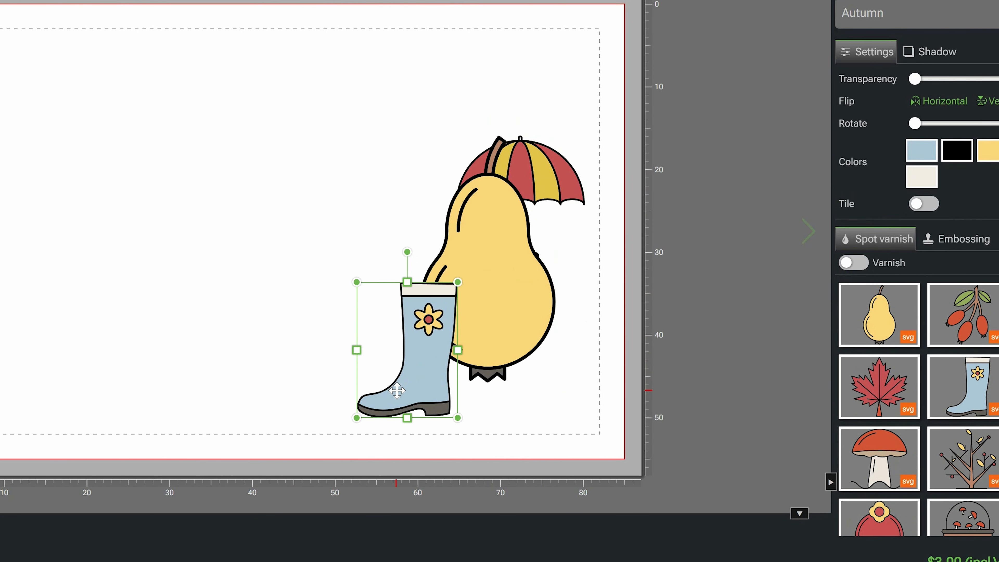
click(508, 229)
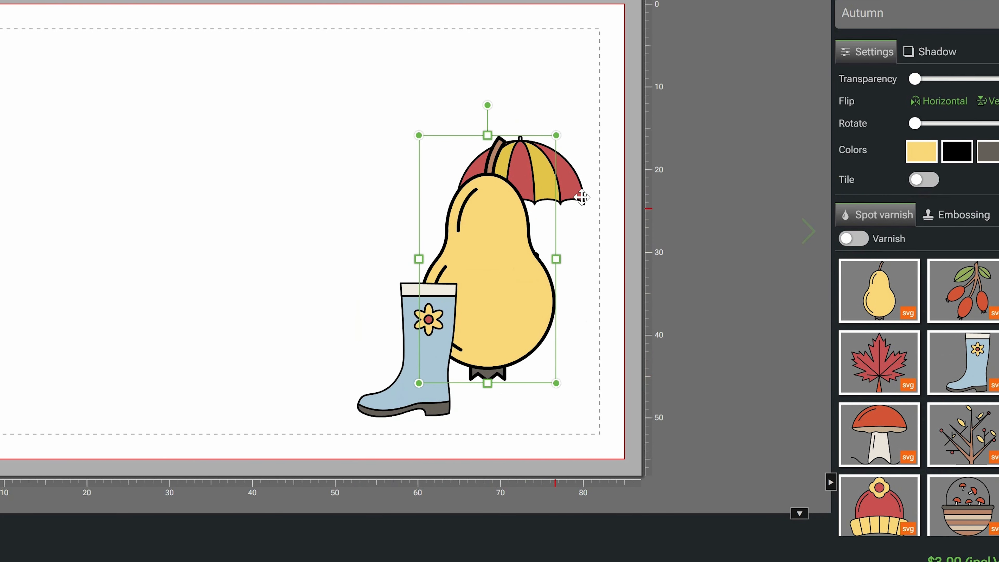
click(572, 182)
click(407, 381)
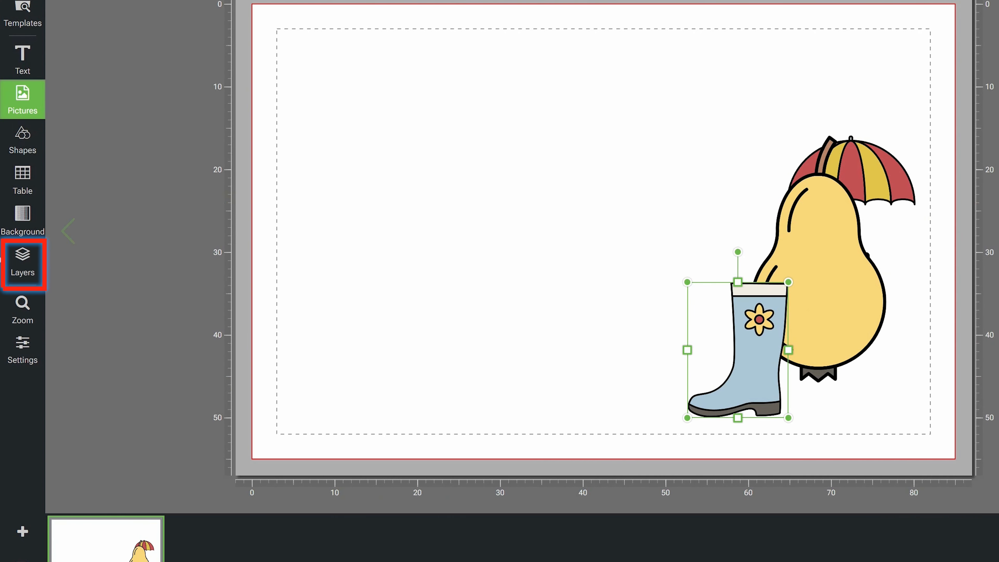
Reorder the card's layers so the umbrella is at the front and the boot sits behind the pear.
click(27, 261)
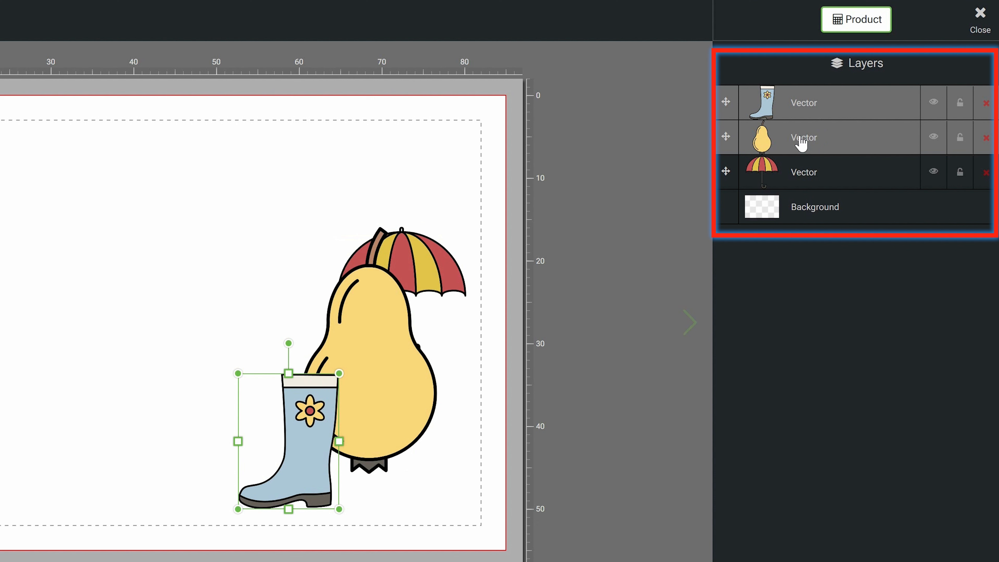
click(800, 141)
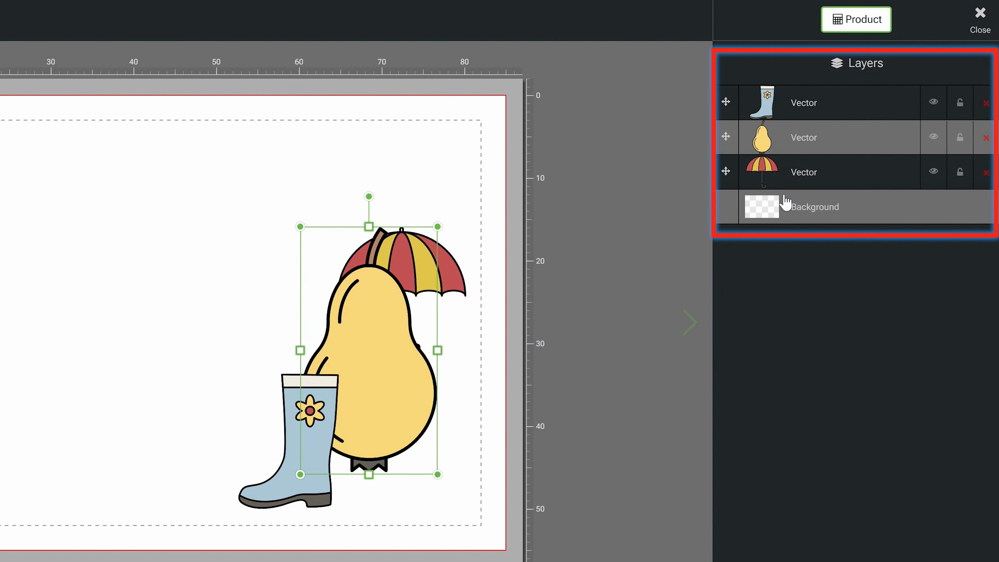
drag(769, 174, 775, 102)
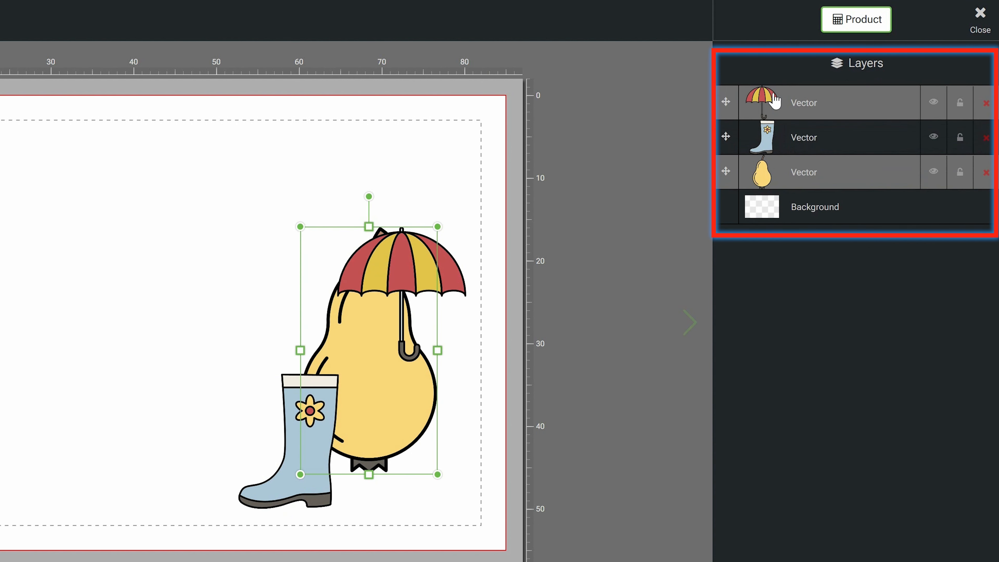
drag(767, 137, 766, 180)
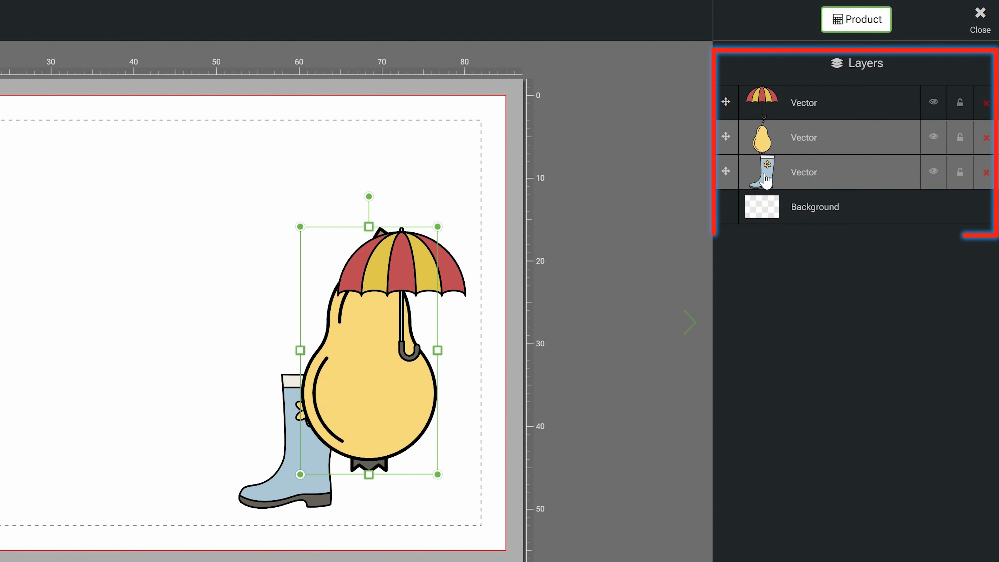
Move the umbrella away from the pear to an empty area above the boot and recolor its red panels blue.
drag(404, 271, 220, 218)
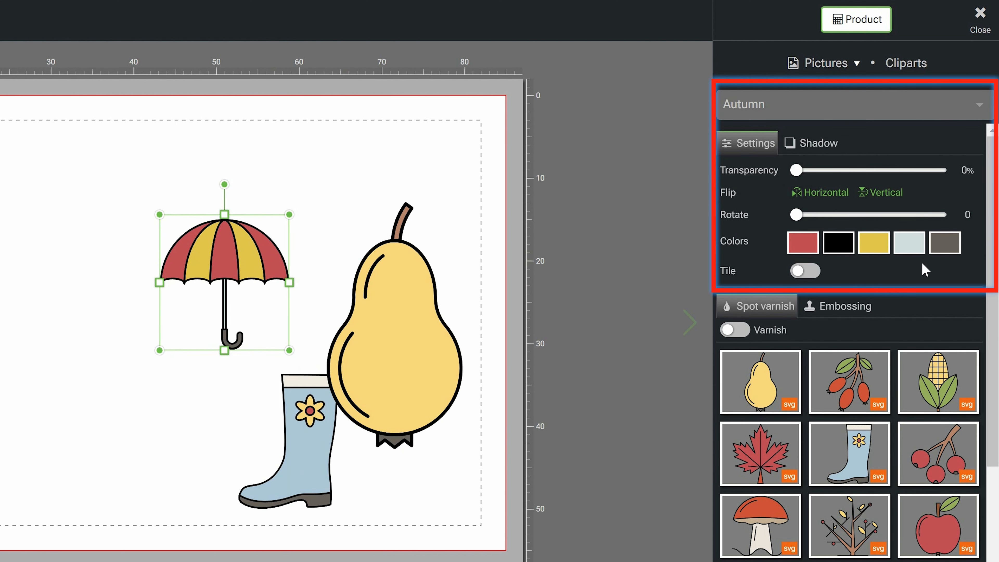
click(802, 242)
click(802, 432)
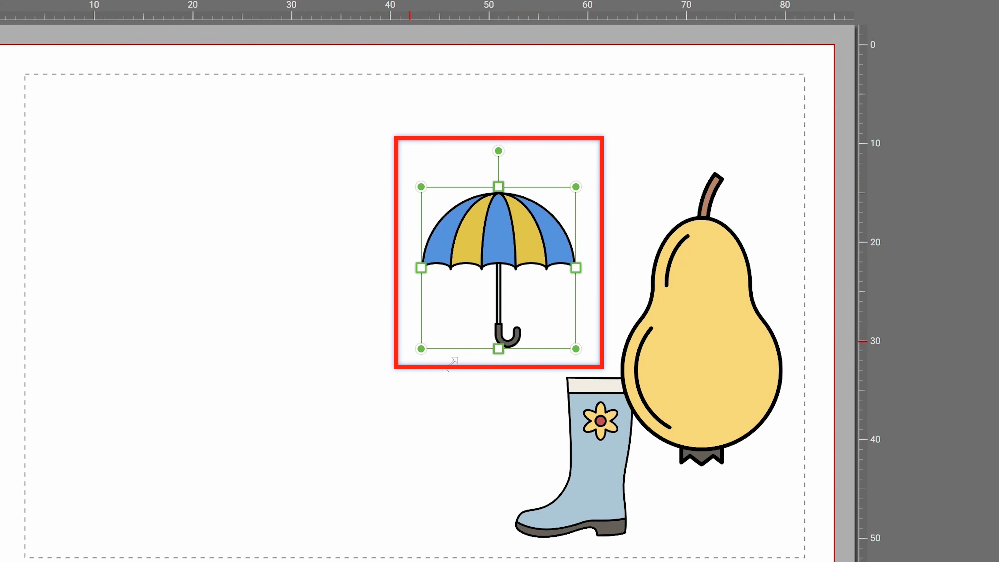
Rotate the umbrella slightly, enlarge it to about 18 mm wide, and shift it a little up and away from the pear.
mouse_move(497, 151)
mouse_down()
mouse_move(482, 147)
mouse_move(400, 195)
mouse_move(533, 152)
mouse_move(580, 165)
mouse_move(477, 145)
mouse_move(497, 145)
mouse_up()
mouse_move(419, 348)
mouse_down()
mouse_move(245, 503)
mouse_move(409, 360)
mouse_up()
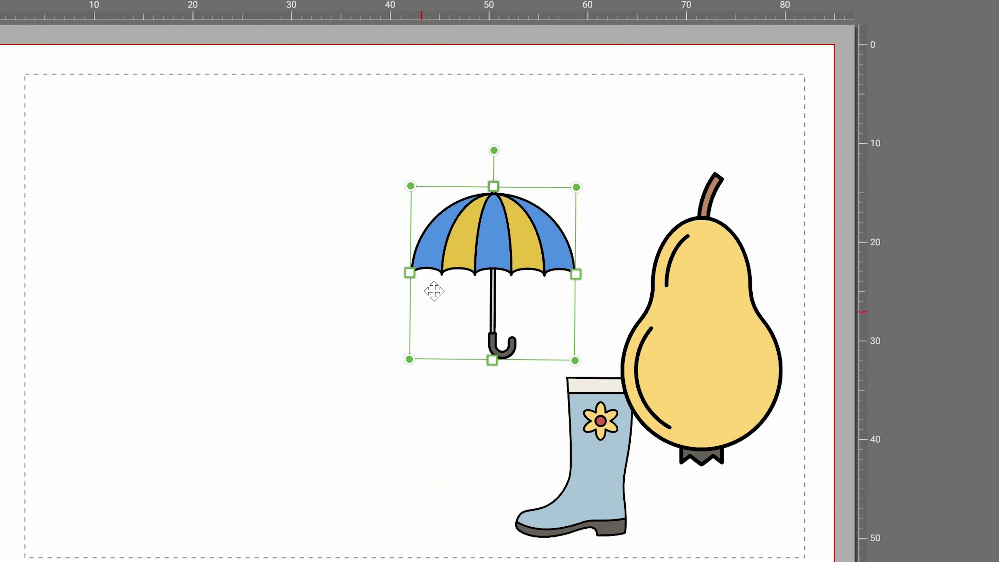
mouse_move(409, 272)
mouse_down()
mouse_move(480, 272)
mouse_move(399, 274)
mouse_up()
drag(513, 239, 485, 191)
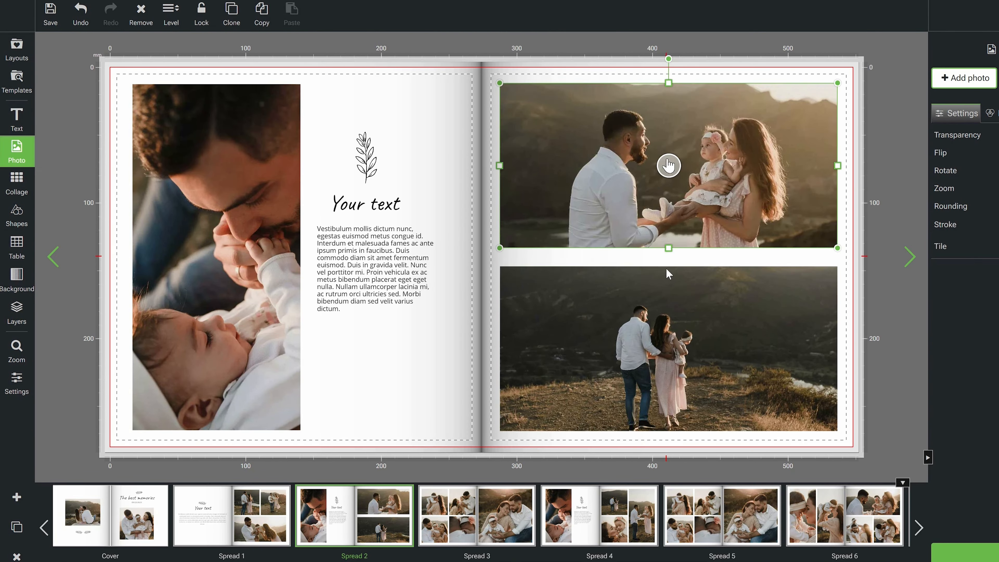
Narrow the lower photo on the photo book's right page toward the outer edge and adjust the picture's position within its frame.
click(669, 349)
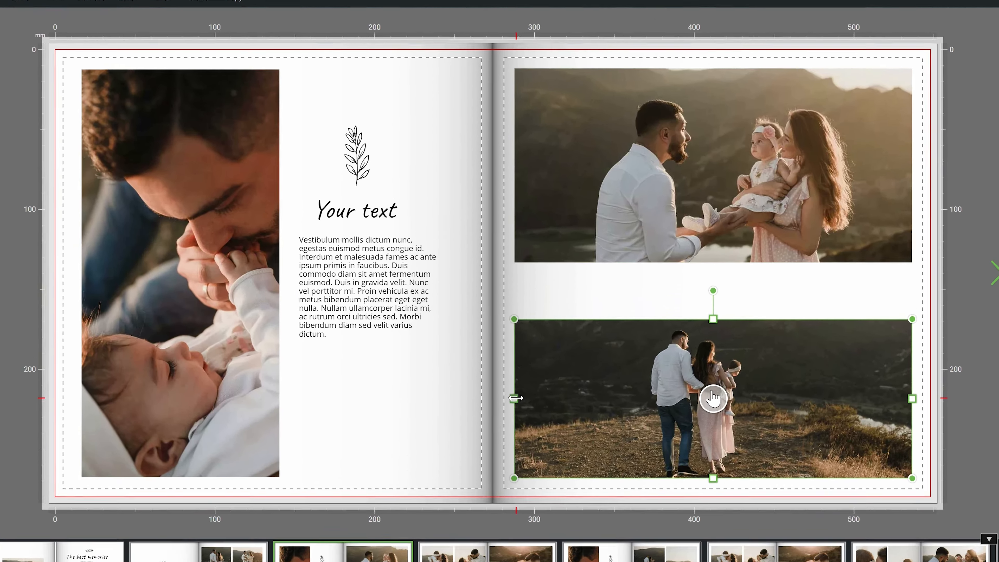
drag(499, 364, 654, 363)
drag(741, 363, 817, 363)
drag(923, 416, 923, 429)
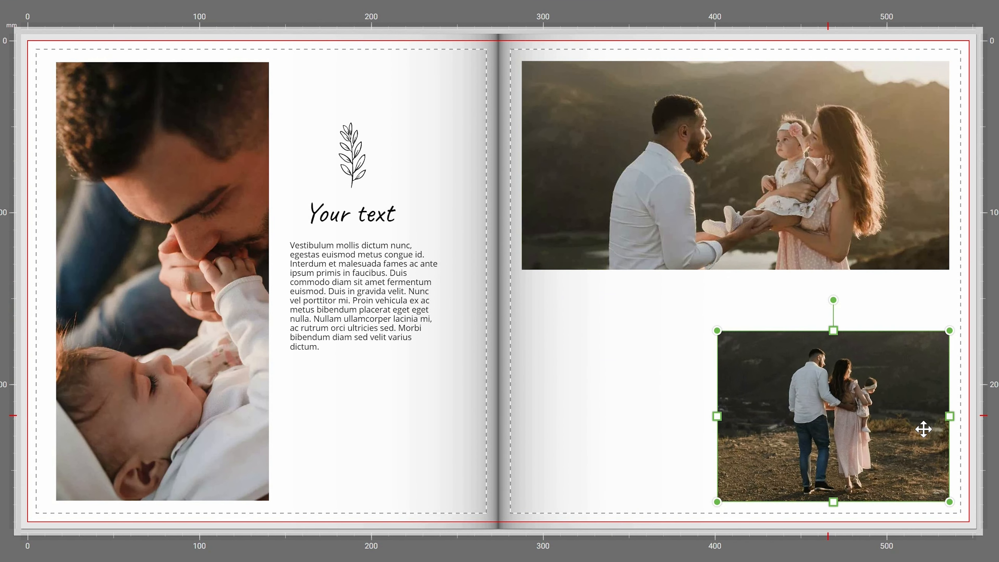
Extend the right page's upper photo downward, narrow it on the spine side, and zoom and reposition the picture within its frame.
click(737, 162)
drag(736, 270, 735, 338)
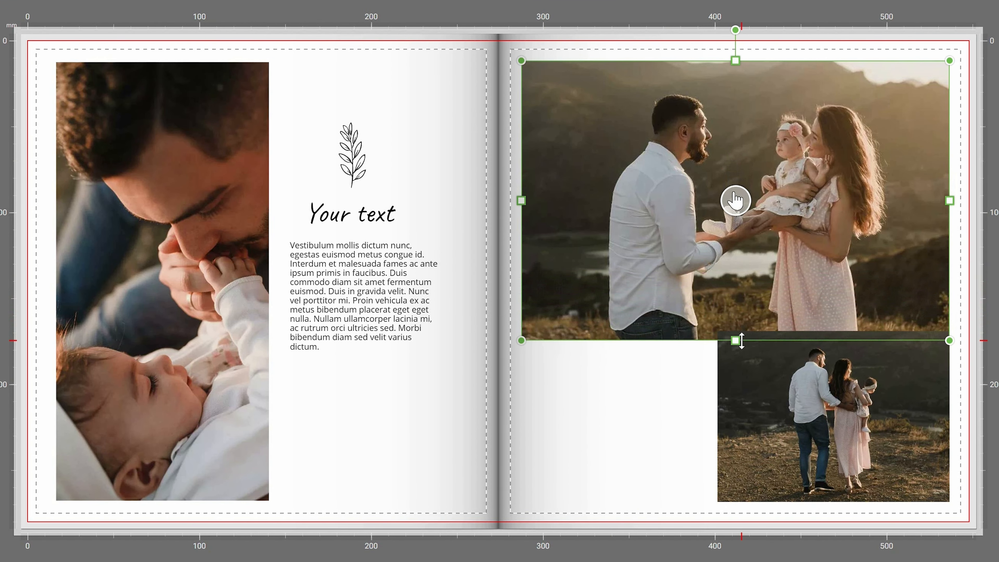
drag(522, 200, 582, 200)
scroll(783, 222, up, 4)
drag(766, 195, 761, 247)
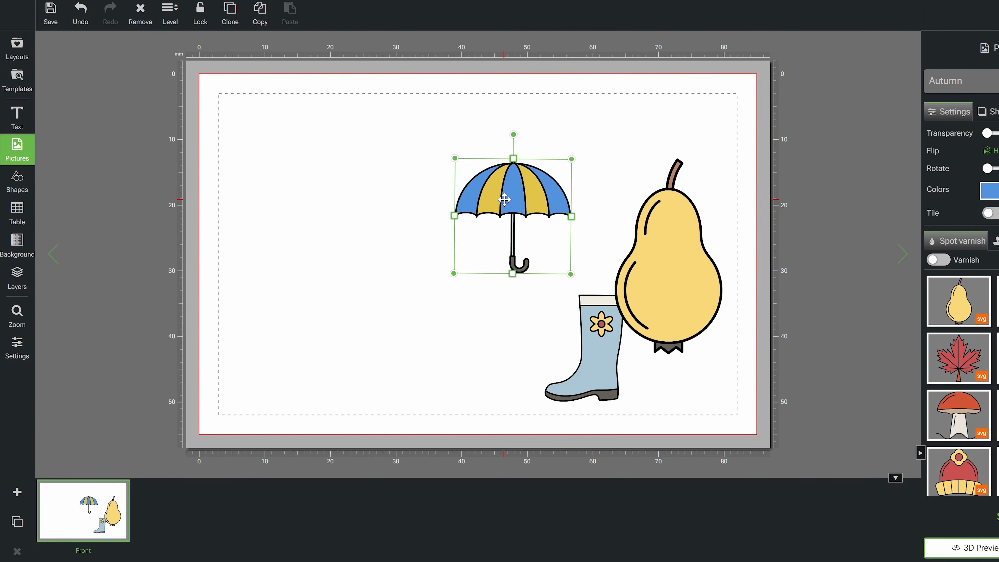
Check the umbrella's available object commands and apply the text style of "Some text 2" to "Some text 1".
right_click(504, 200)
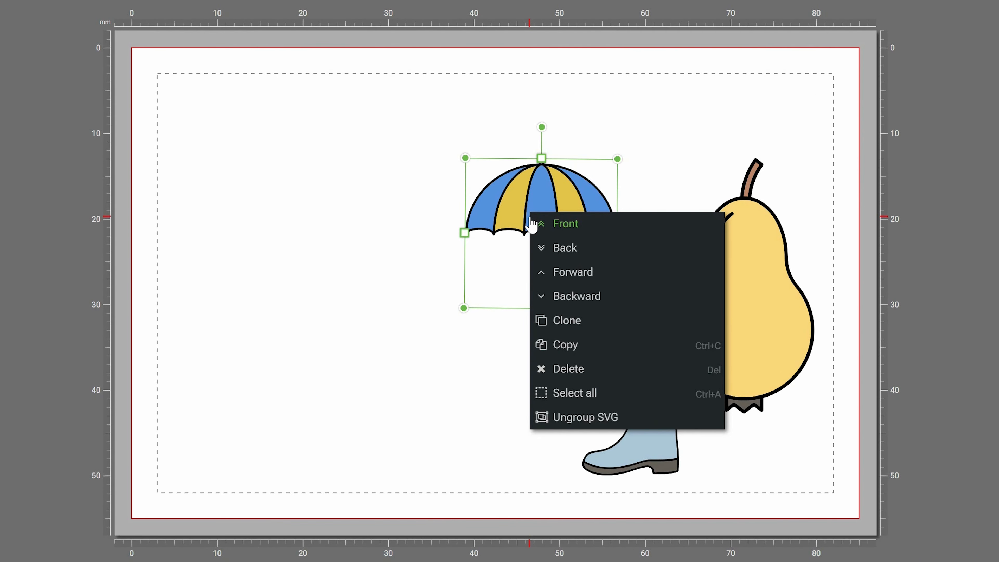
click(673, 167)
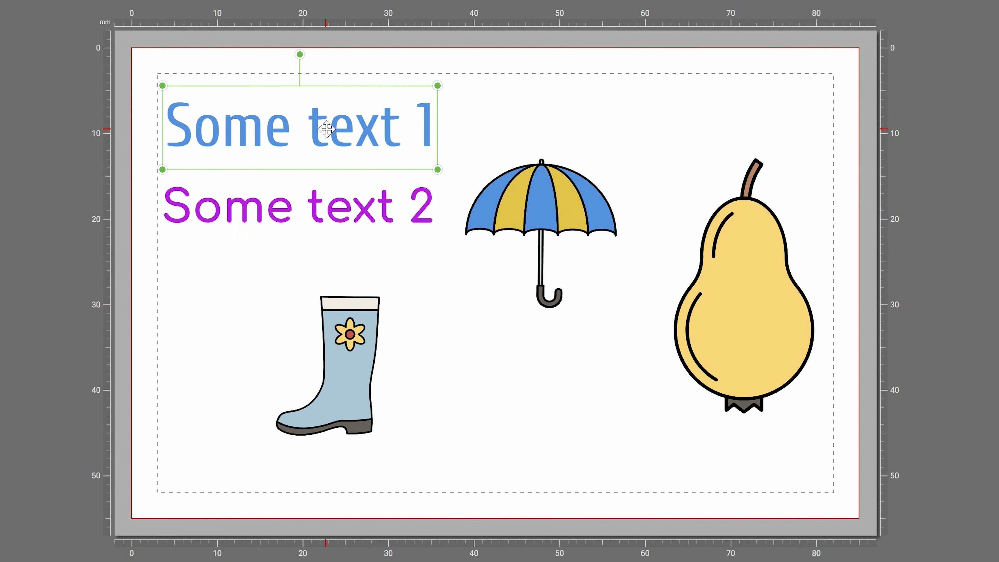
right_click(330, 130)
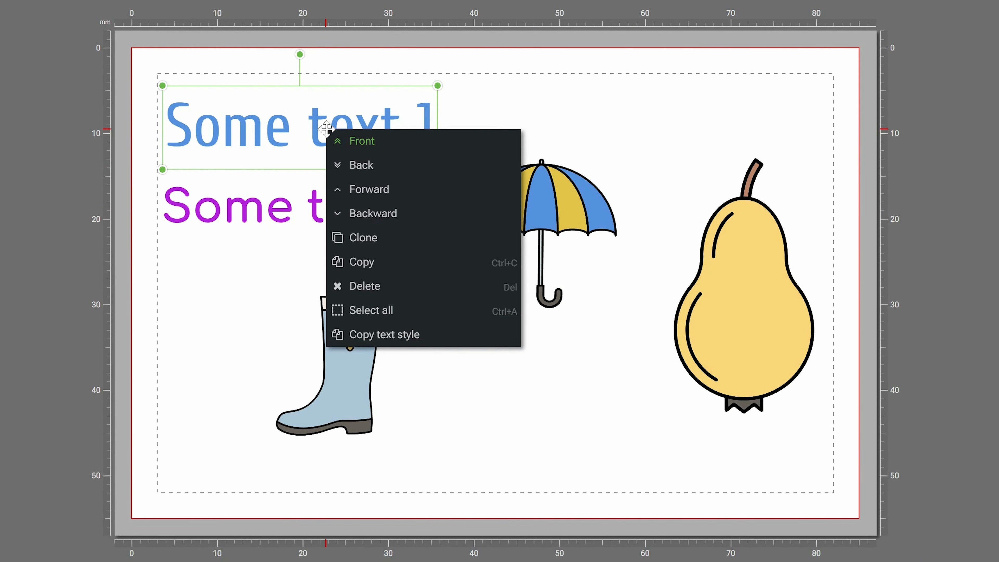
click(353, 344)
click(347, 214)
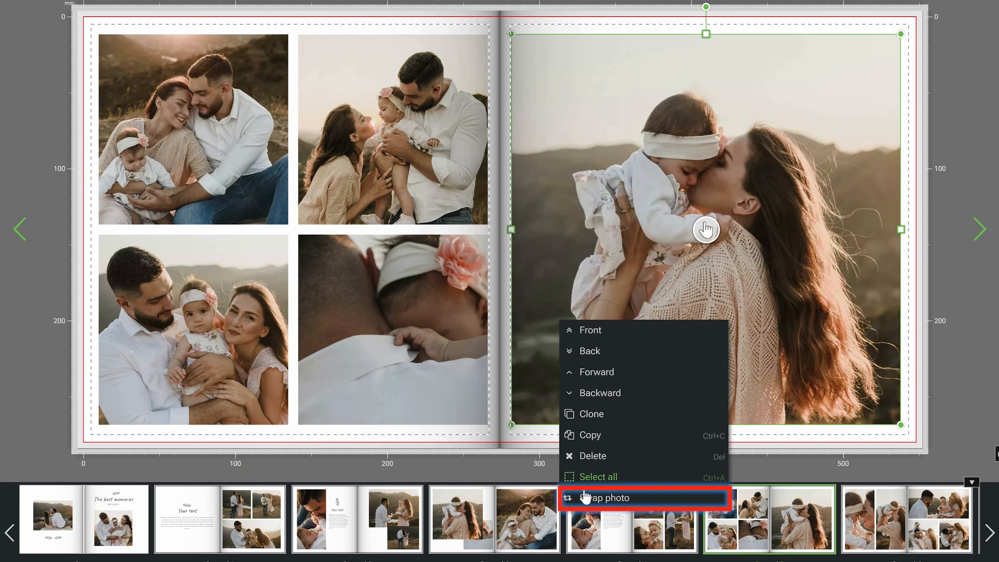
click(585, 500)
click(214, 330)
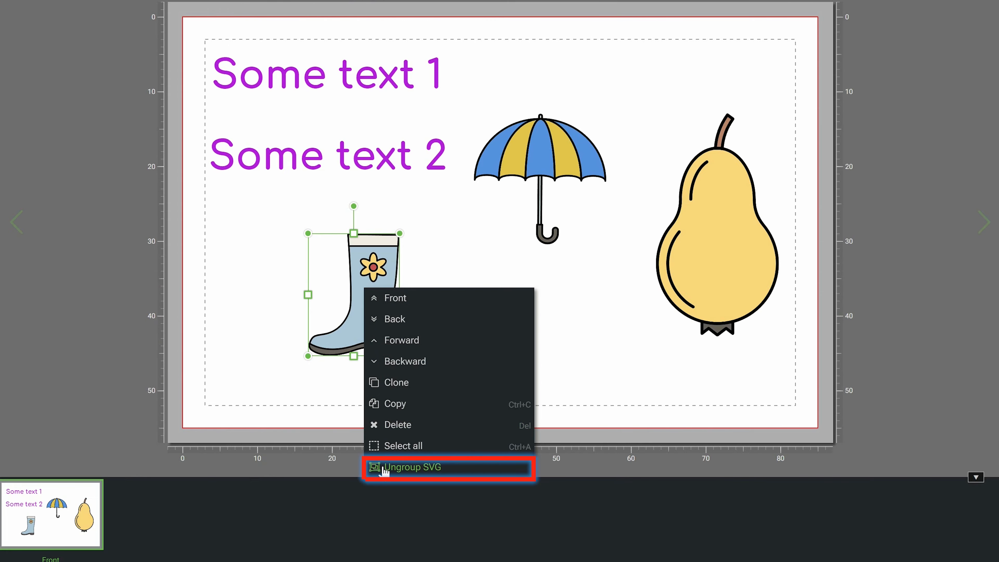
Select and delete photo elements on the left page of the photo book spread.
click(383, 468)
click(362, 315)
key(Delete)
drag(379, 326, 301, 327)
key(Delete)
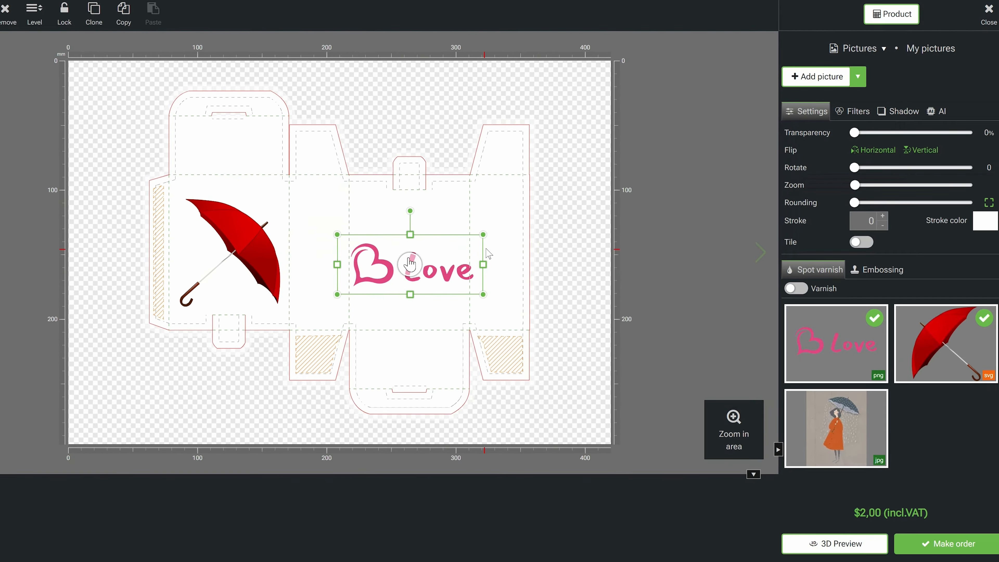
Select the "Love" logo on the box layout, zoom in on that area, and move the logo slightly up on its panel.
click(399, 269)
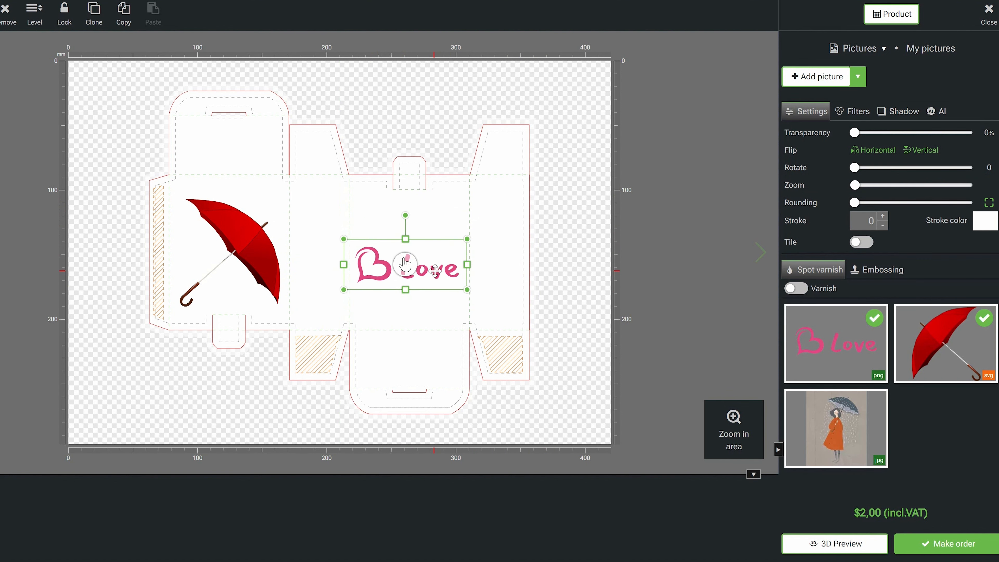
click(728, 423)
click(340, 277)
drag(404, 282, 404, 257)
click(734, 425)
click(741, 361)
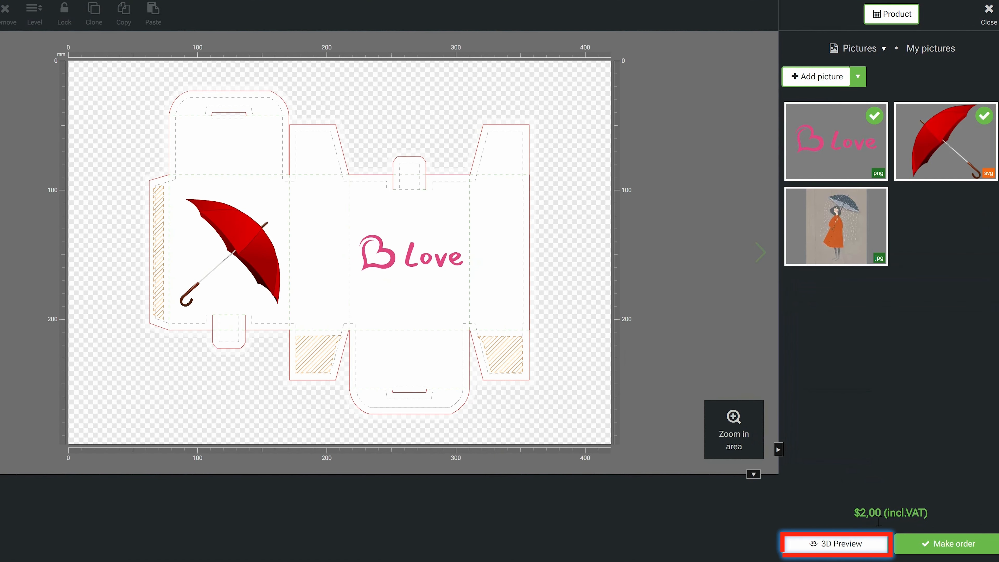
Preview the box in 3D, unfold it completely, and rotate the model to inspect the design.
click(840, 546)
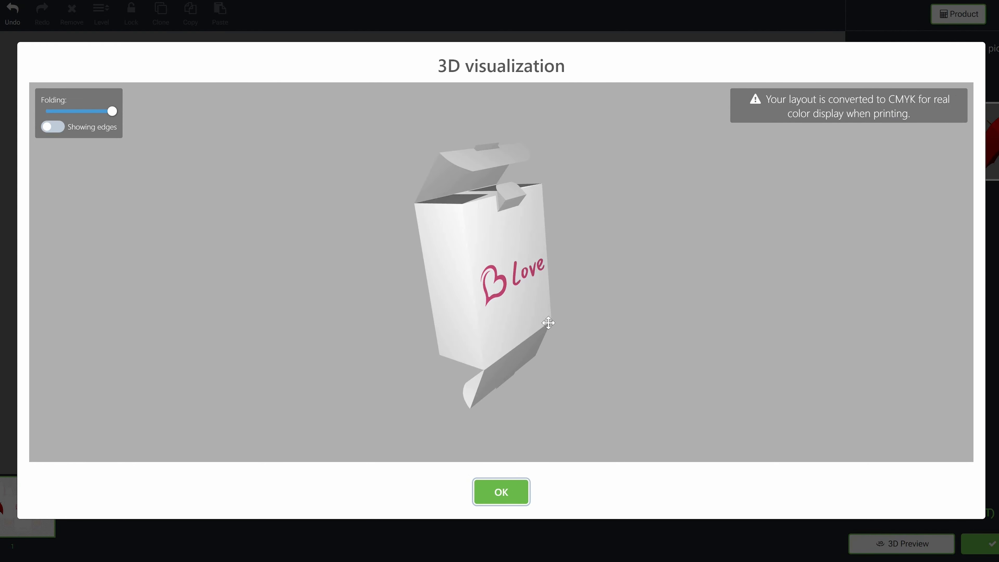
drag(112, 111, 46, 111)
mouse_move(448, 303)
mouse_down()
mouse_move(770, 301)
mouse_move(459, 303)
mouse_up()
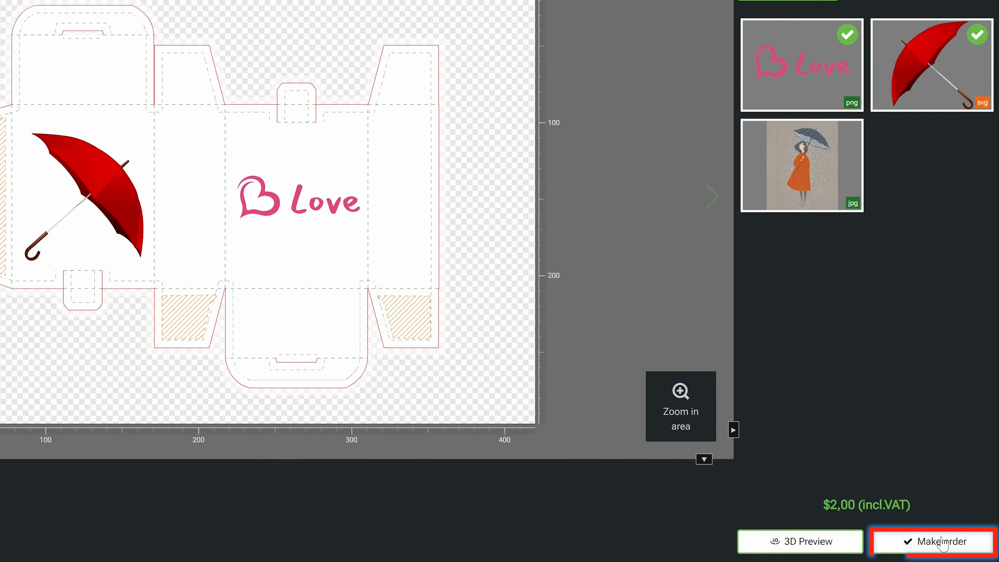
Start the box order, confirm that the layout has been checked and contains no errors, and add it to the cart.
click(942, 543)
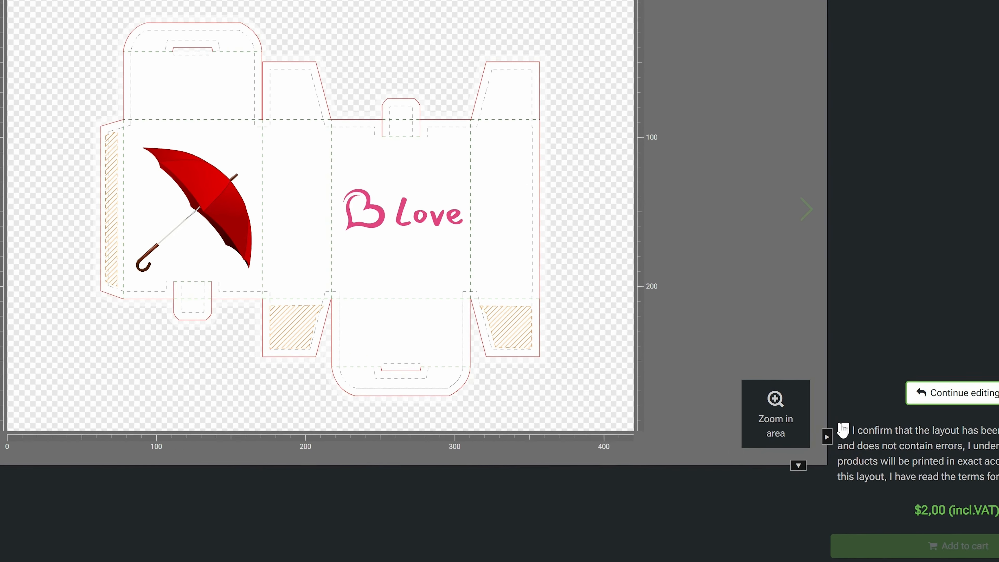
click(726, 404)
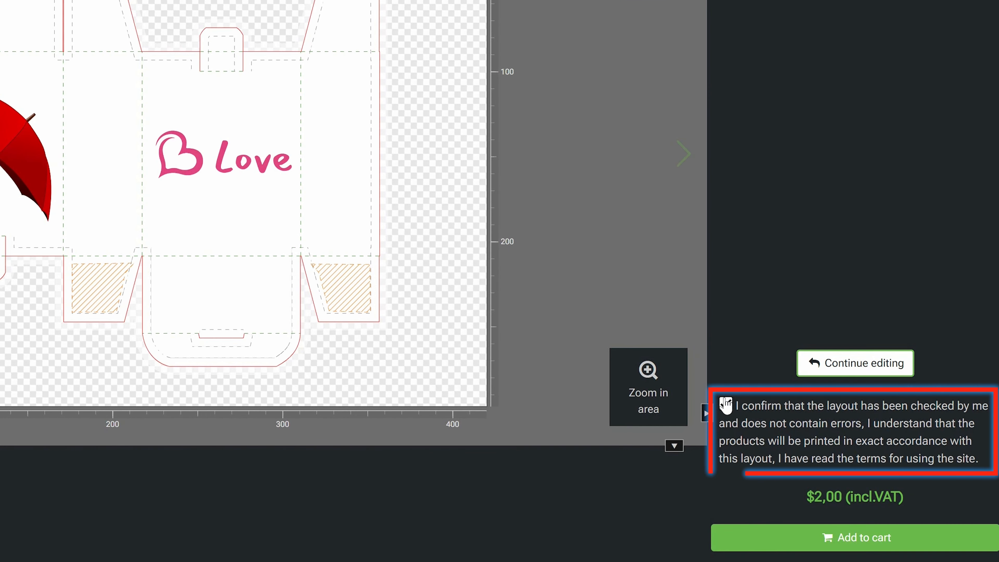
click(831, 543)
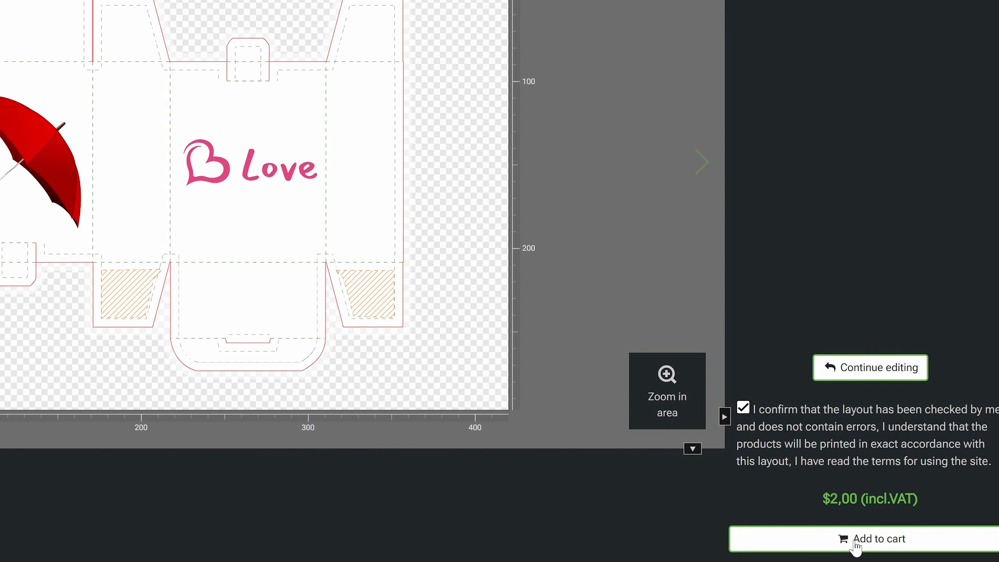